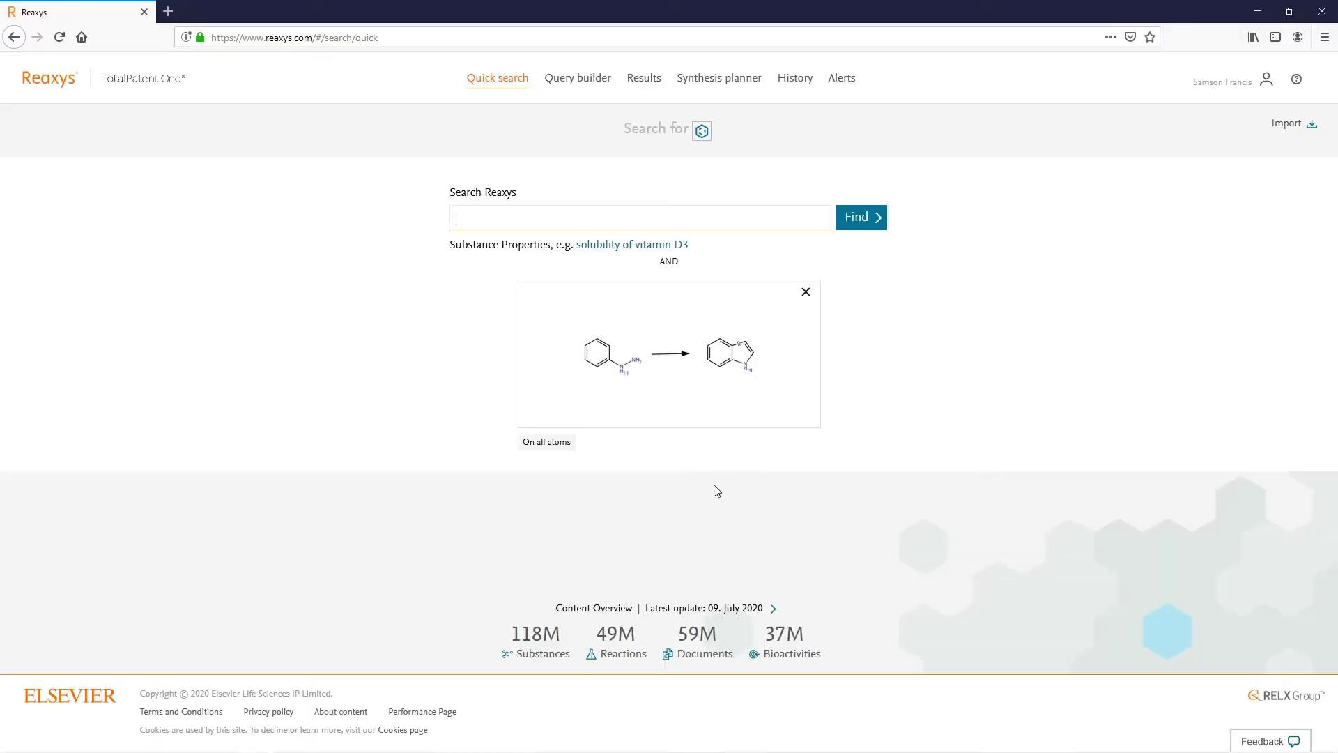
# - Open the reaction in the editor and add a multi-centre attachment to the indole's benzene ring
pyautogui.click(534, 417)
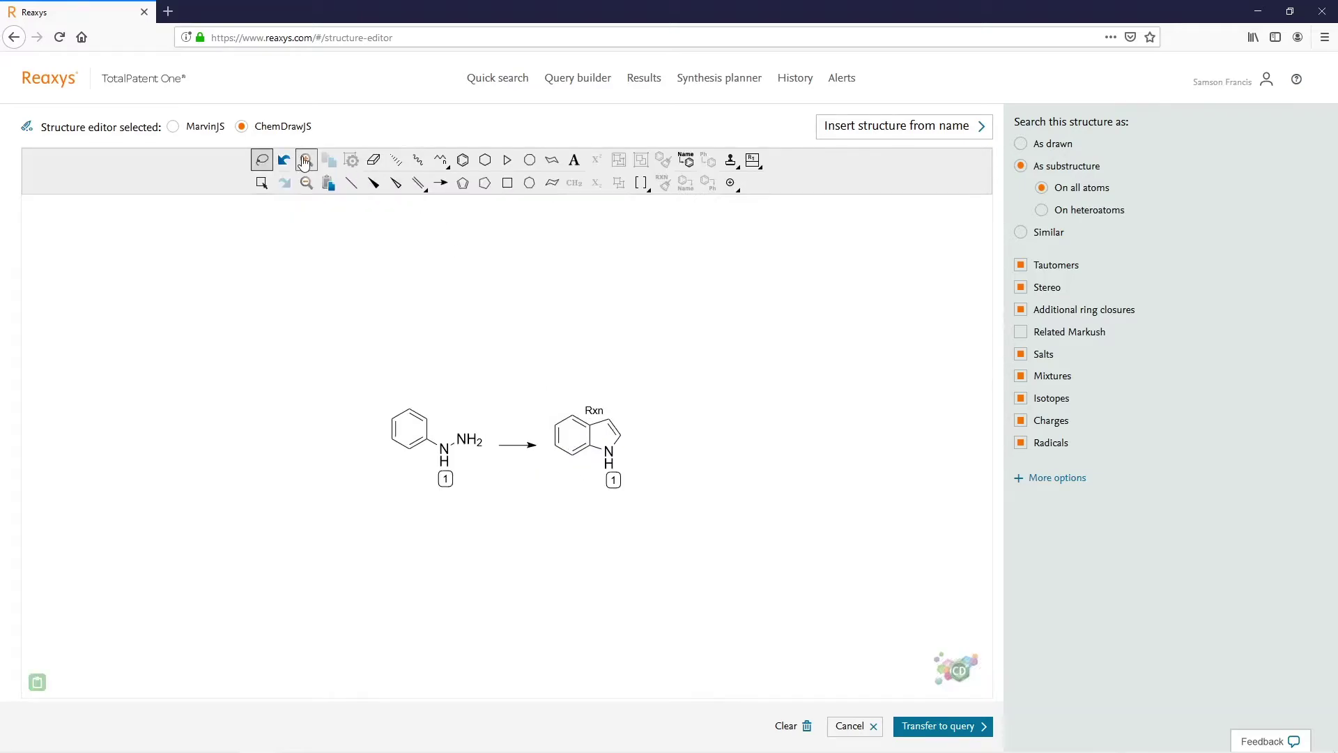
pyautogui.click(304, 162)
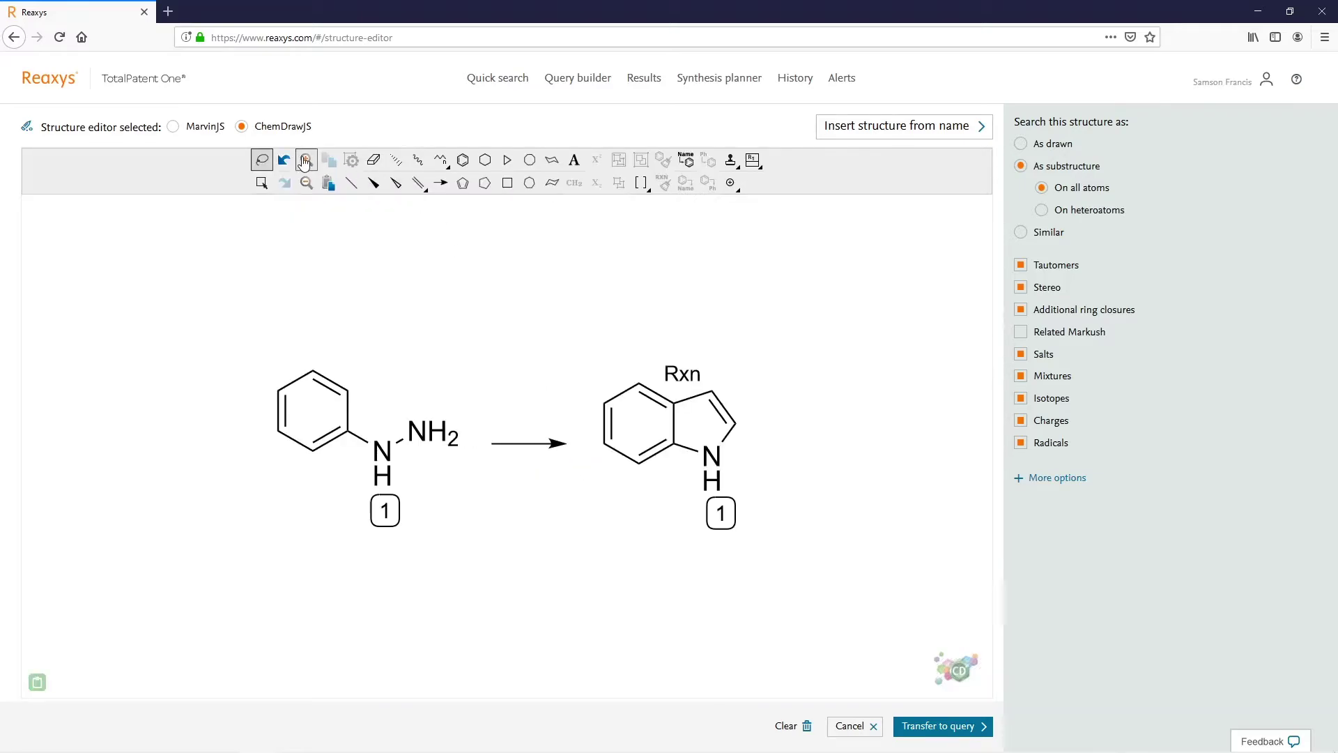
pyautogui.click(652, 457)
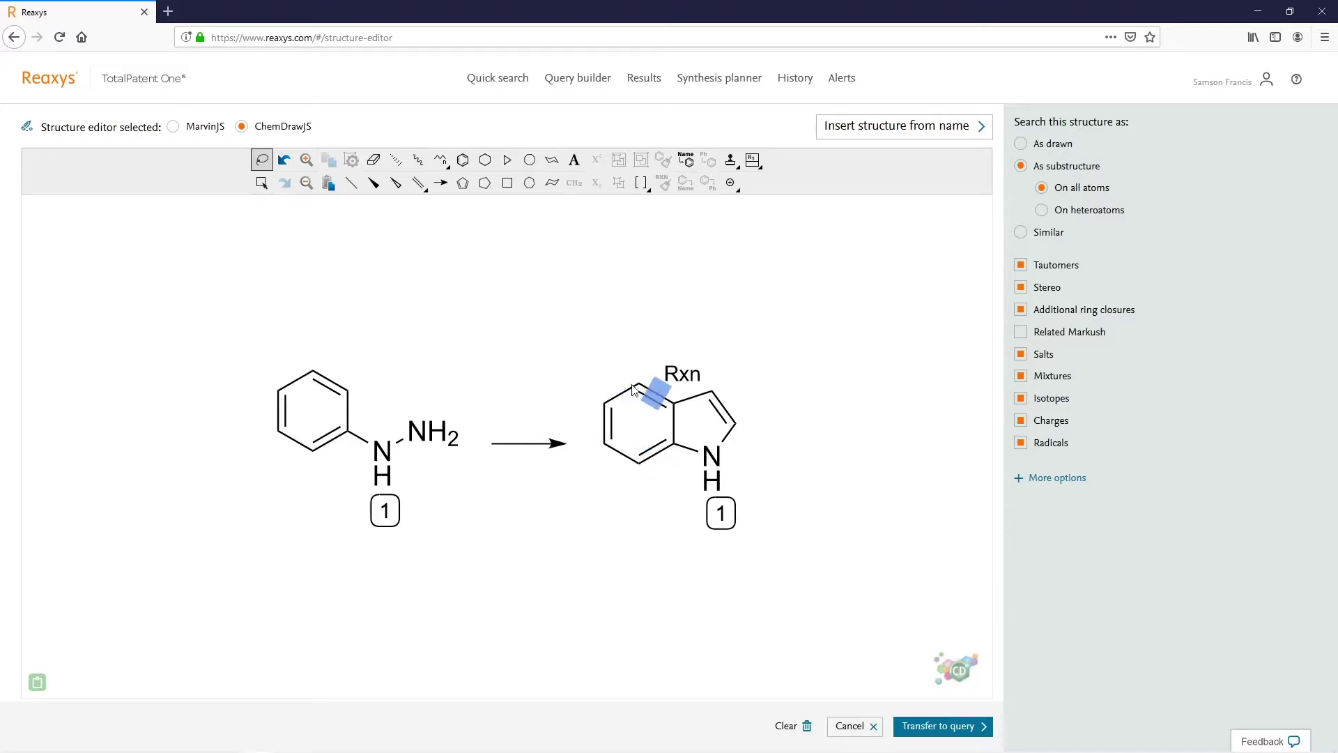
pyautogui.click(655, 454)
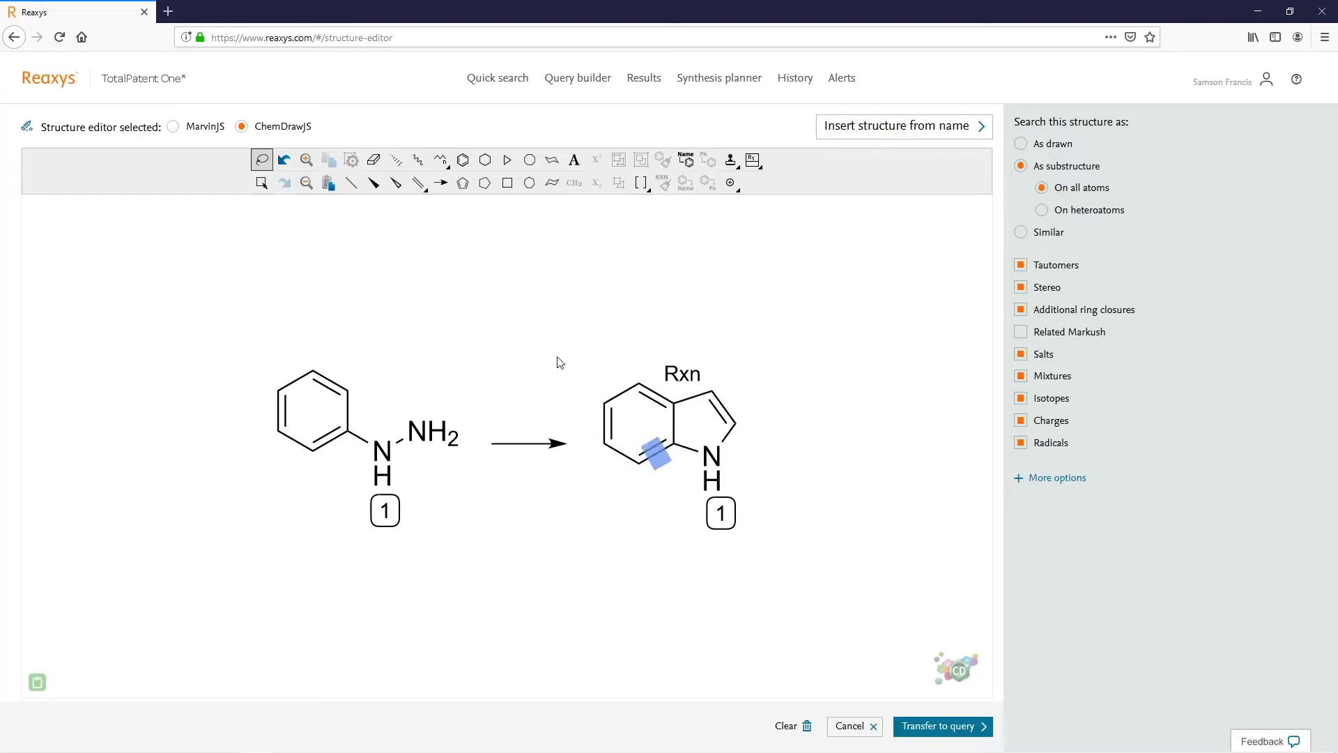
pyautogui.click(262, 183)
pyautogui.moveTo(576, 359); pyautogui.dragTo(651, 478)
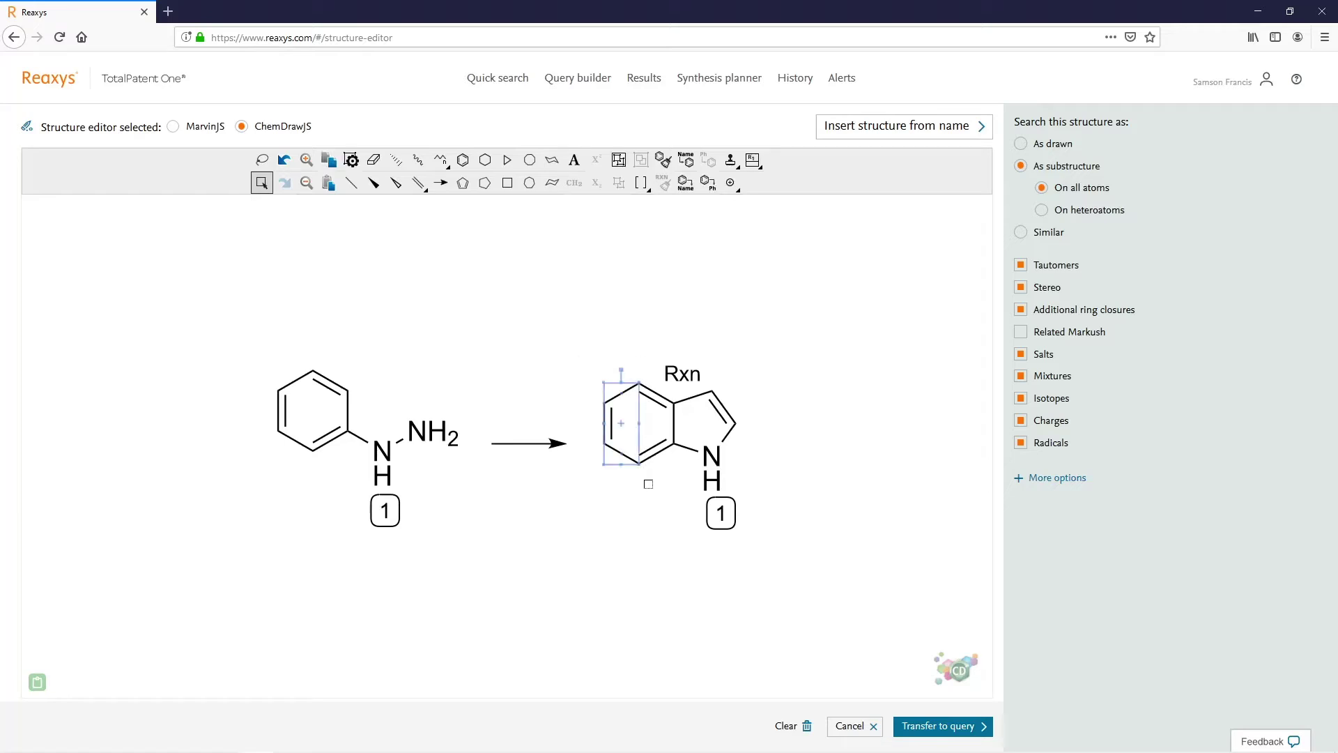
pyautogui.click(760, 168)
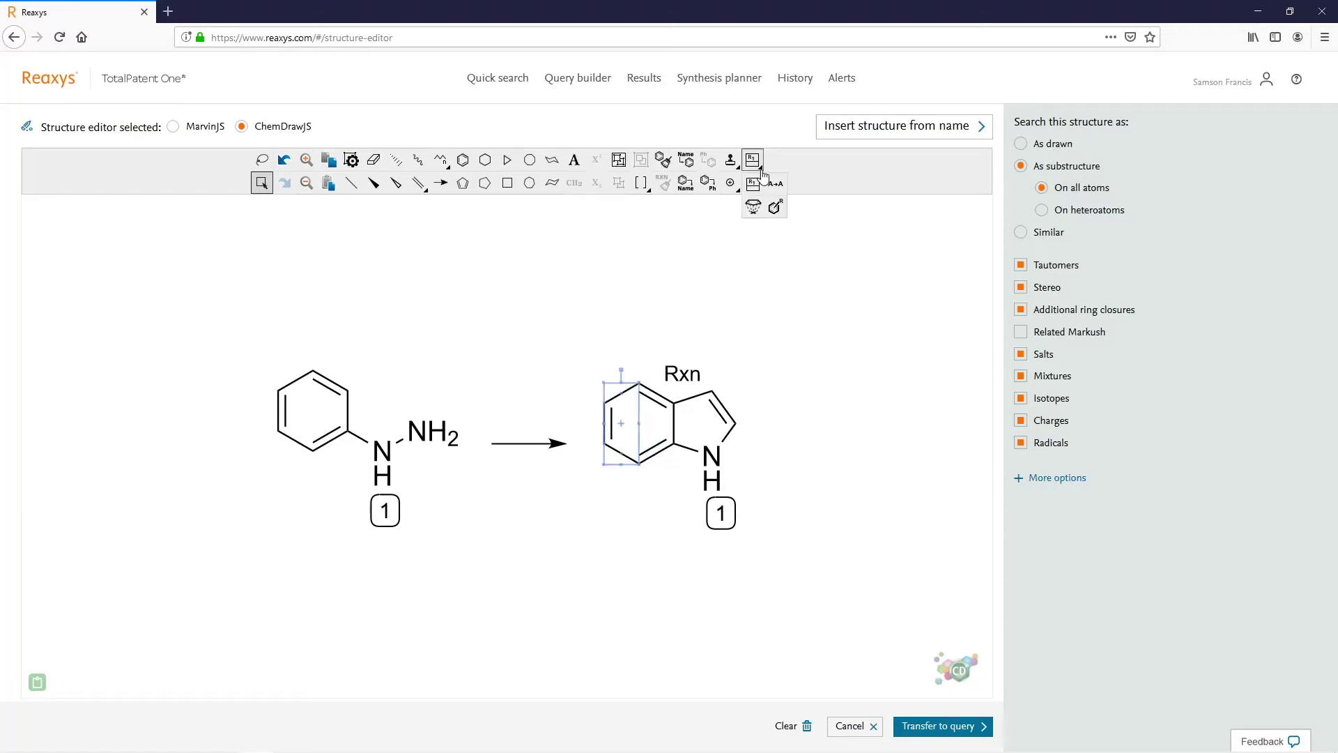
pyautogui.click(755, 208)
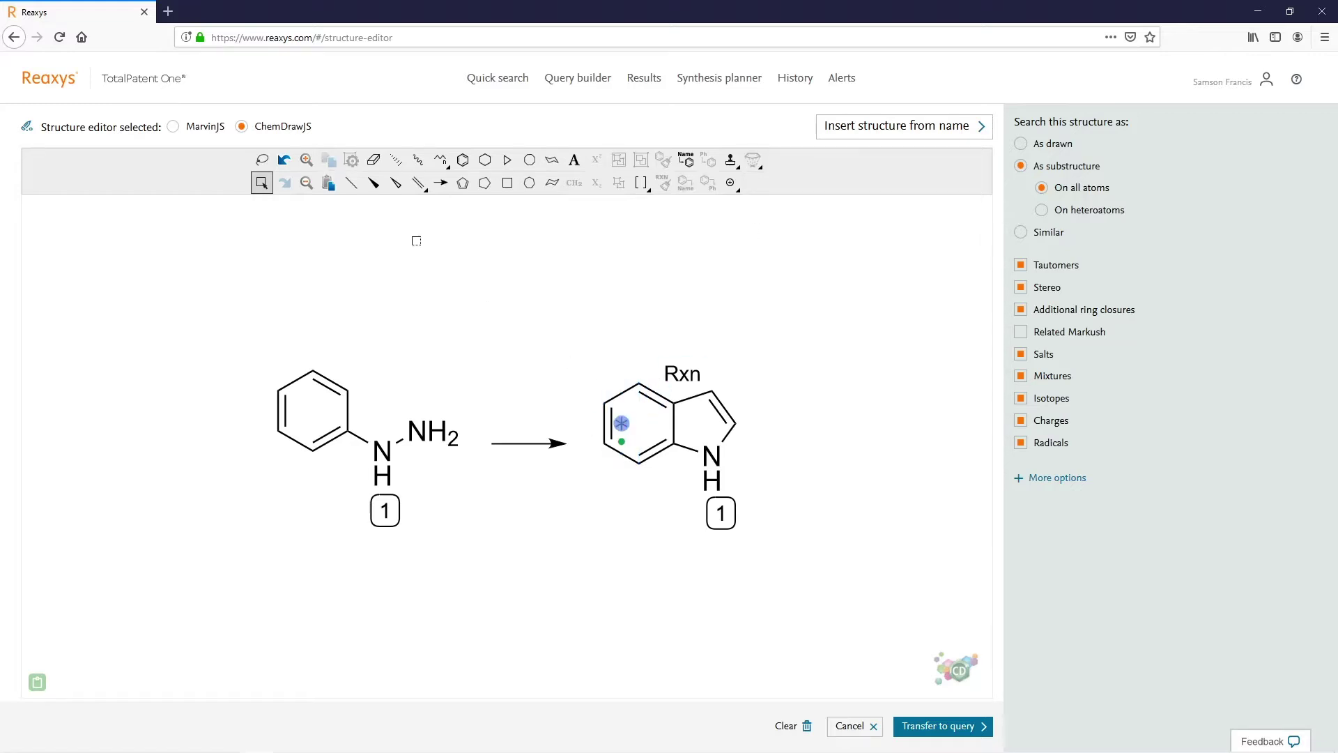
# - Draw a single bond leftward from the attachment point and move the indole product right
pyautogui.click(352, 187)
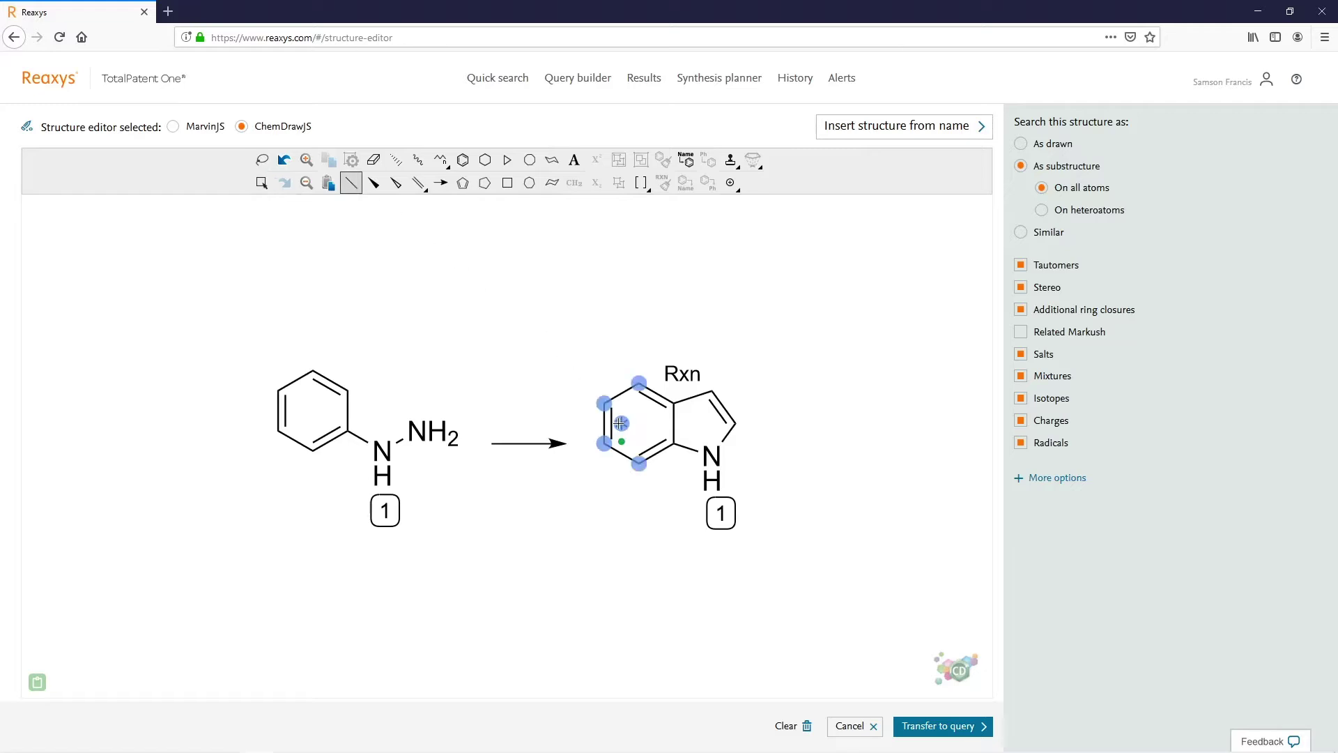
pyautogui.moveTo(620, 423); pyautogui.dragTo(582, 423)
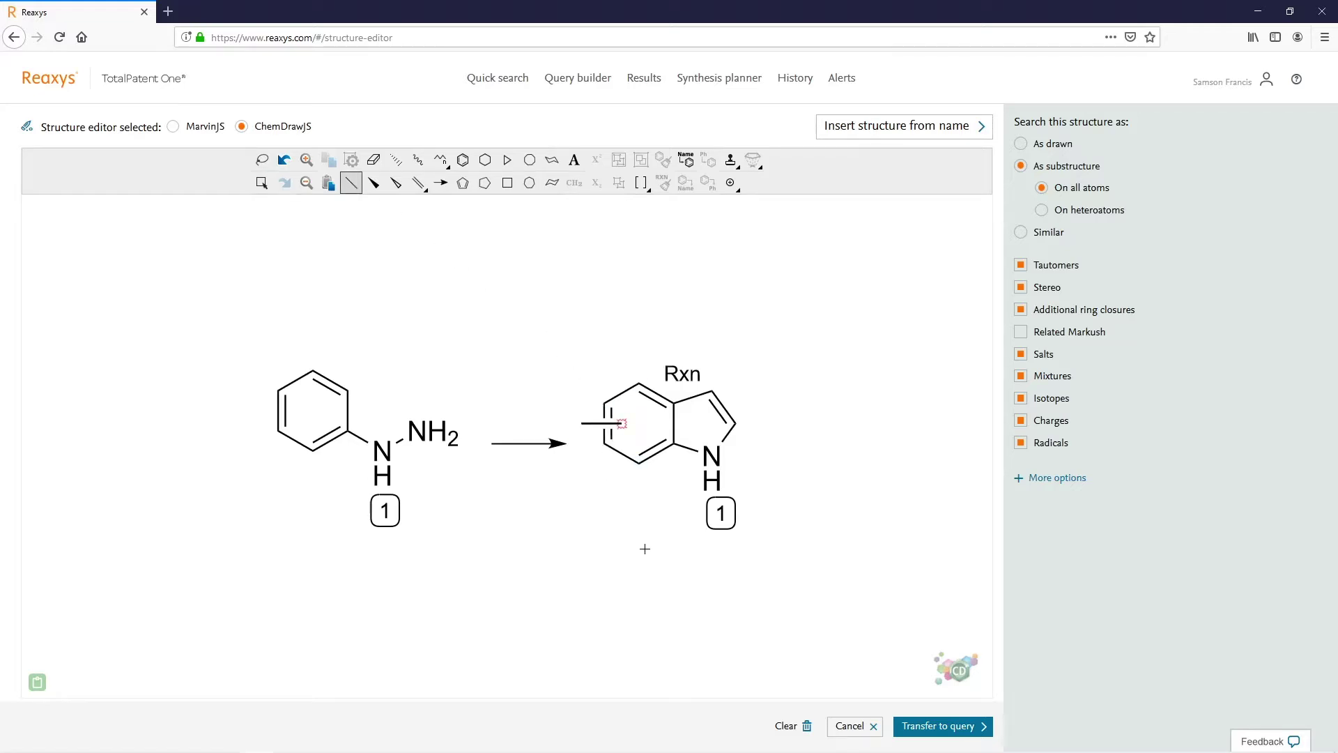
pyautogui.click(262, 182)
pyautogui.click(674, 446)
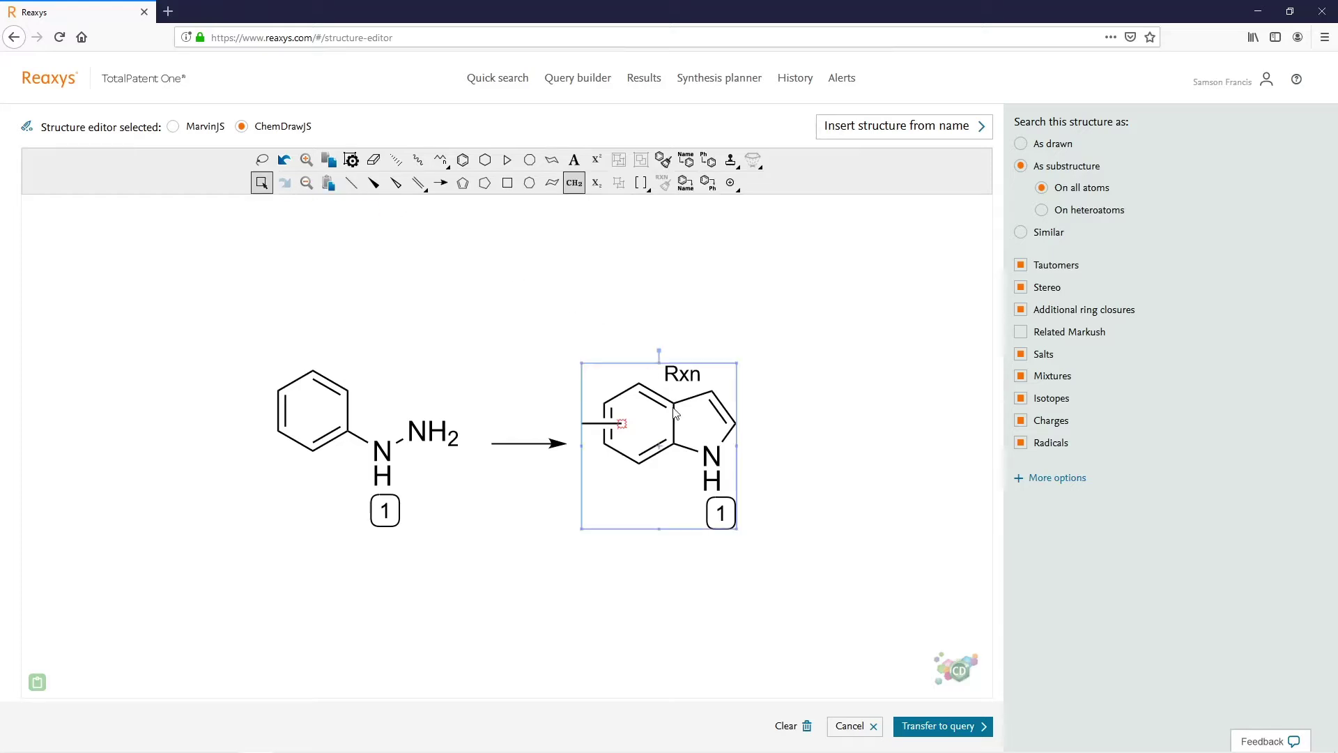
pyautogui.moveTo(677, 448); pyautogui.dragTo(756, 462)
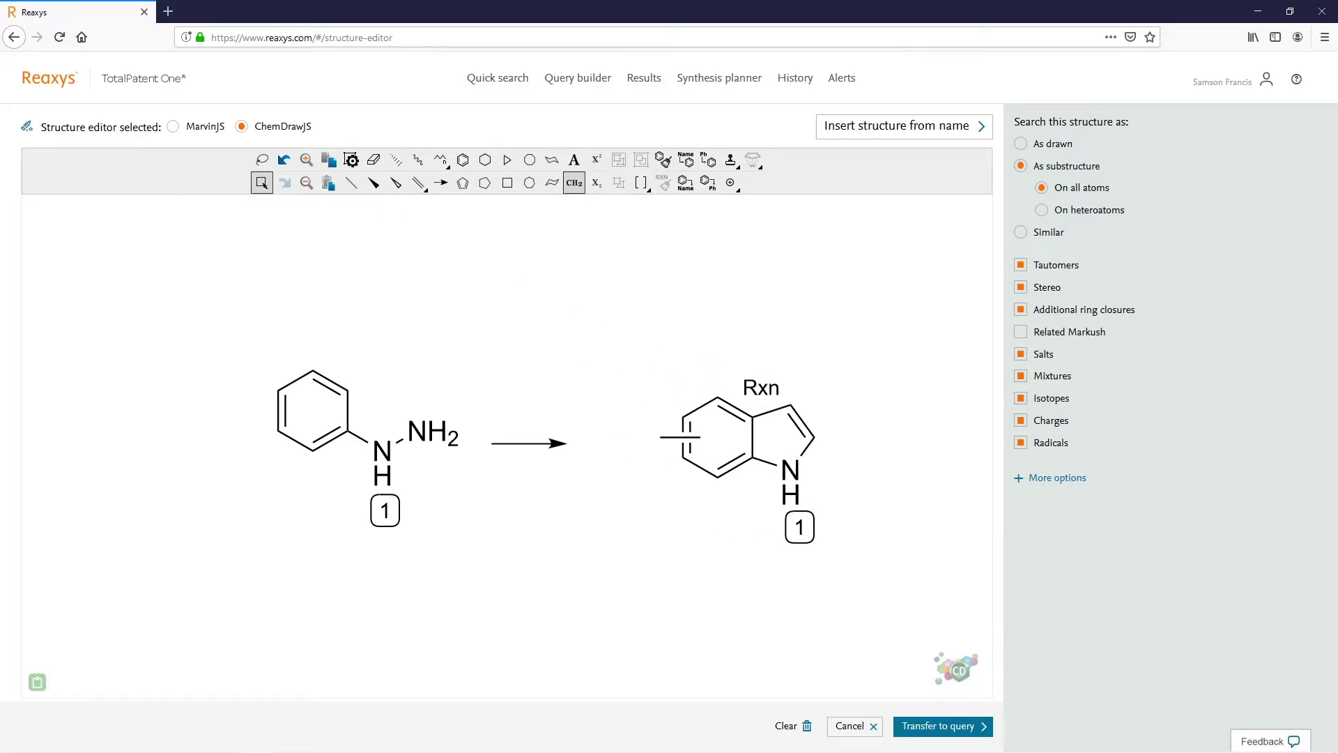
pyautogui.click(574, 160)
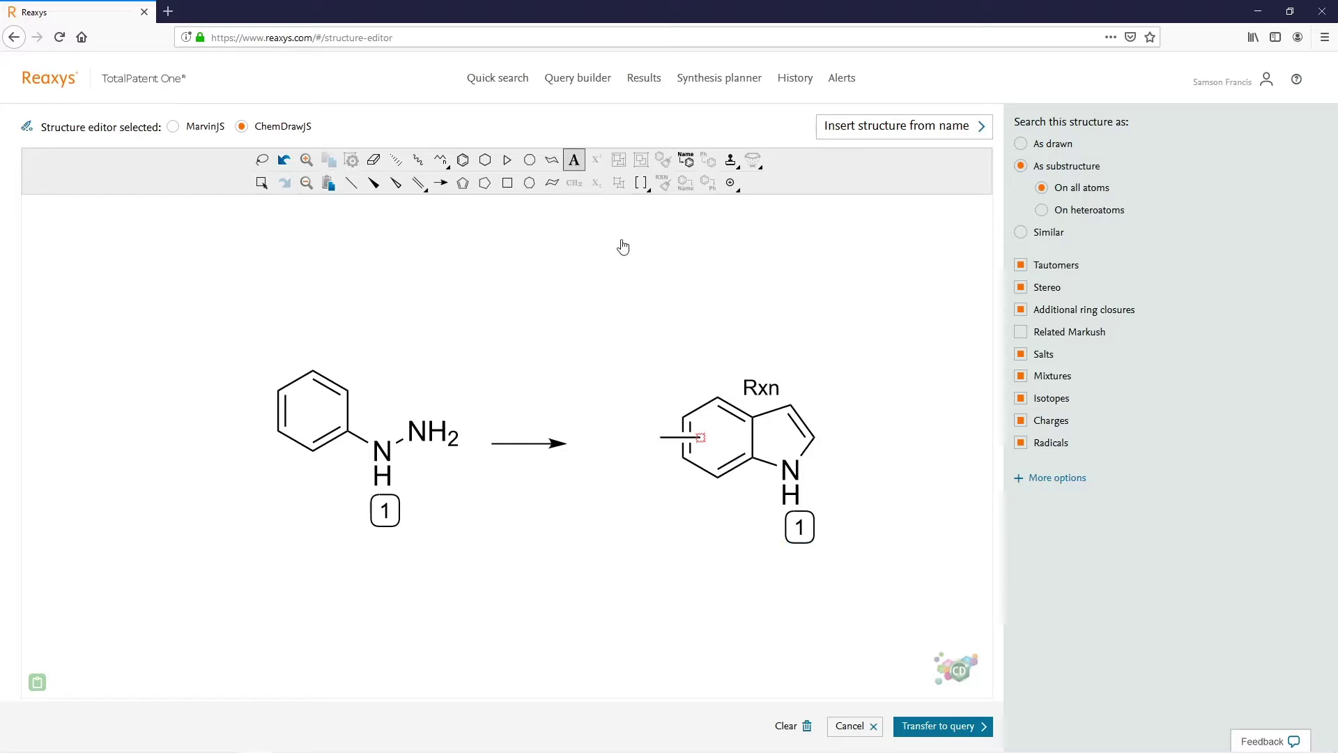
# - Label the bond's free end as the atom list [F,Cl,Br] and transfer the reaction to the query
pyautogui.click(660, 438)
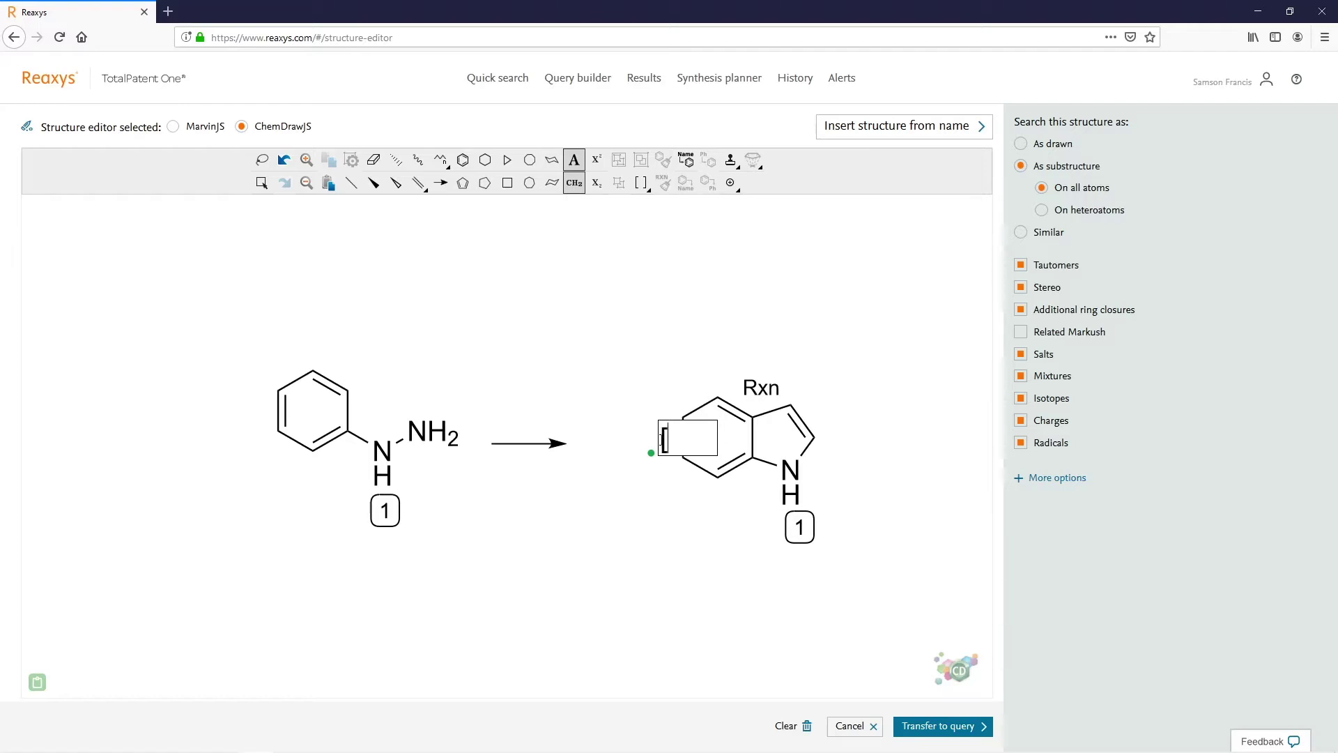
pyautogui.write('F,Cl,Br]')
pyautogui.press('Escape')
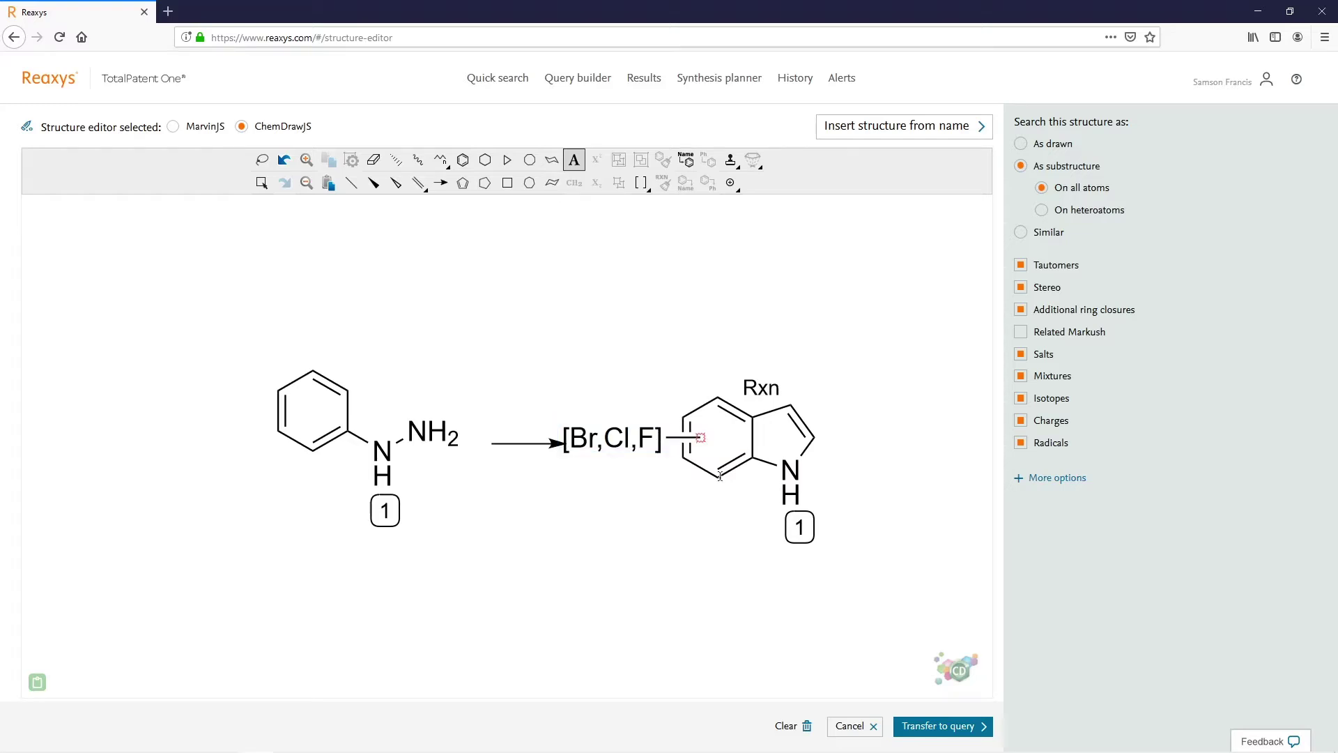
pyautogui.click(927, 737)
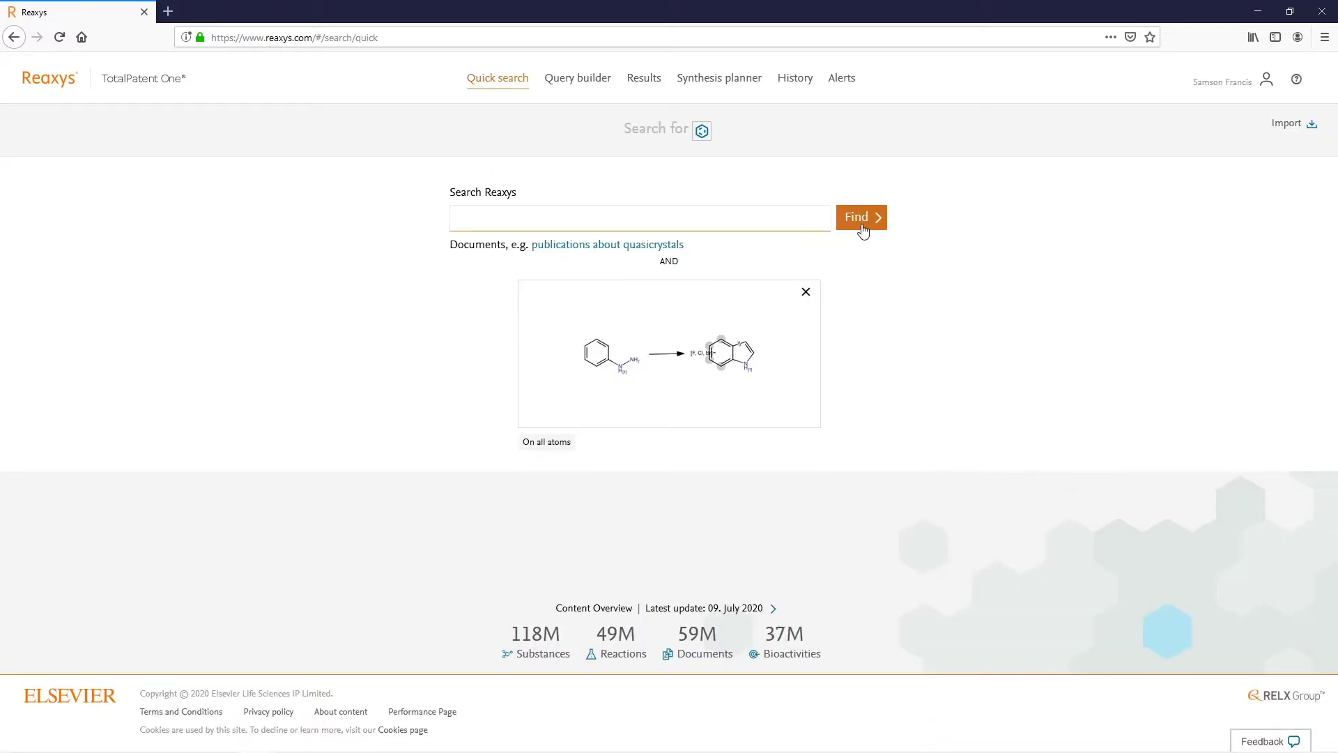
# - Run the reaction search and view the 1,823 matching reactions
pyautogui.click(862, 219)
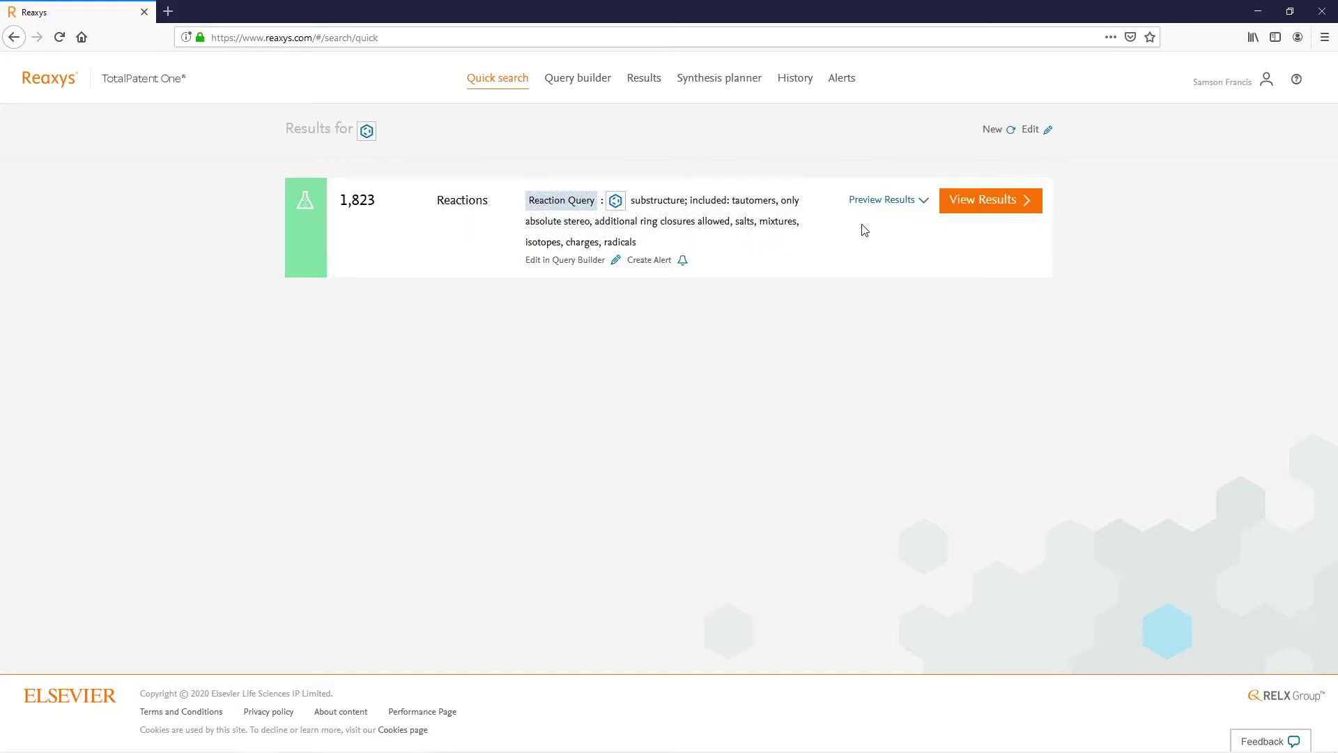
pyautogui.click(966, 213)
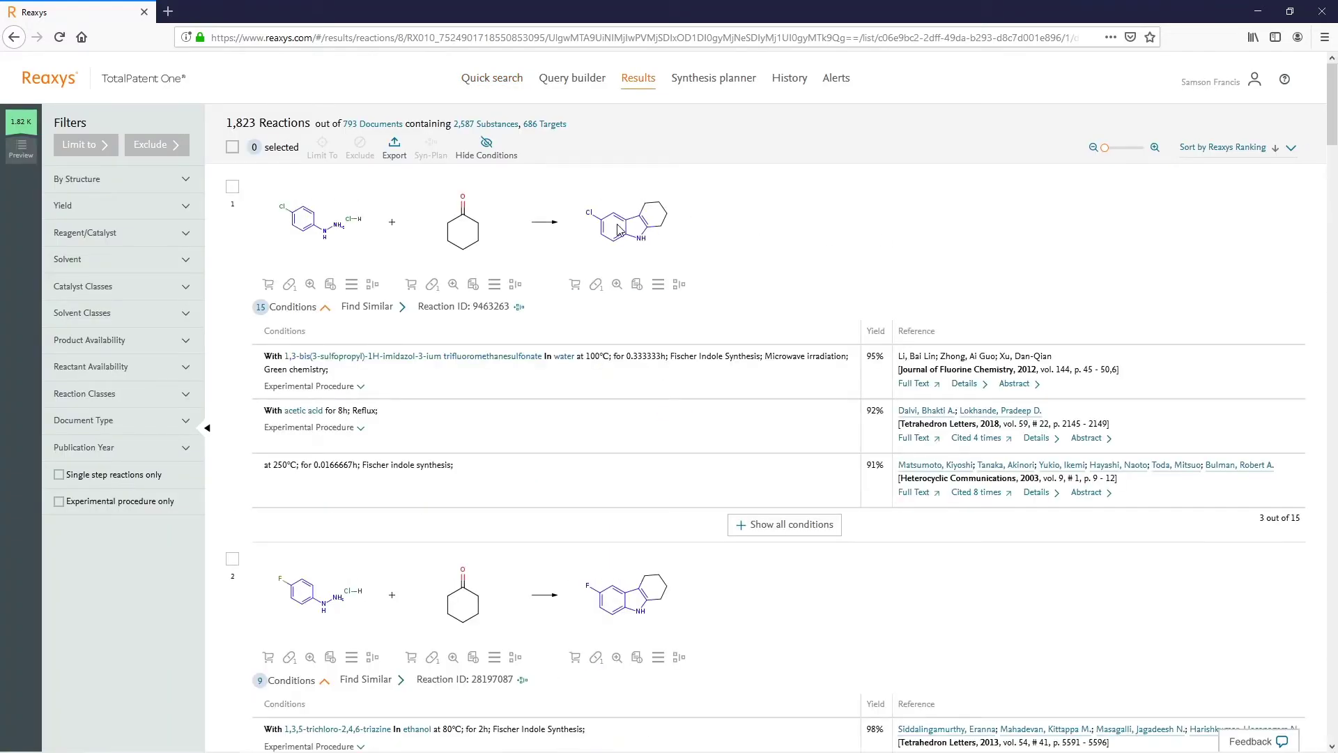
# - Hide reaction conditions and scroll through the matching reactions
pyautogui.click(490, 155)
pyautogui.scroll(-5, 705, 333)
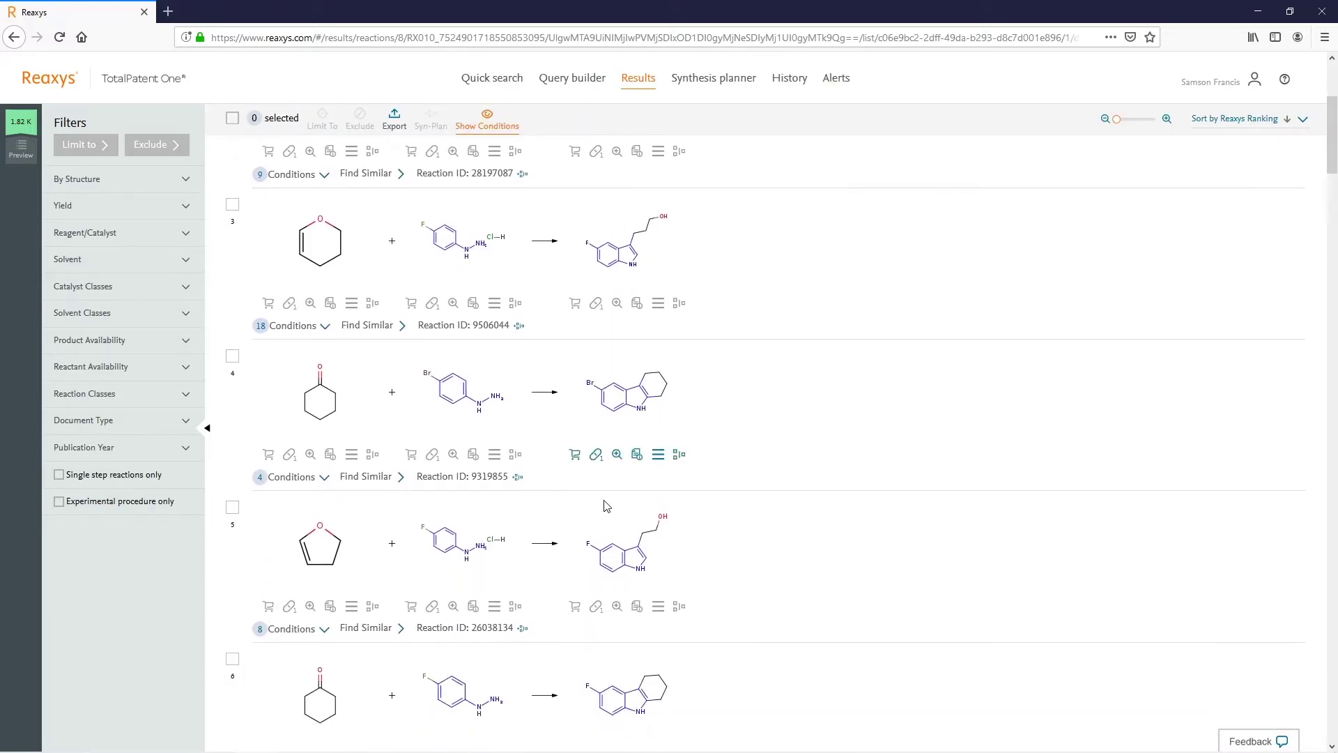
pyautogui.scroll(-10, 613, 530)
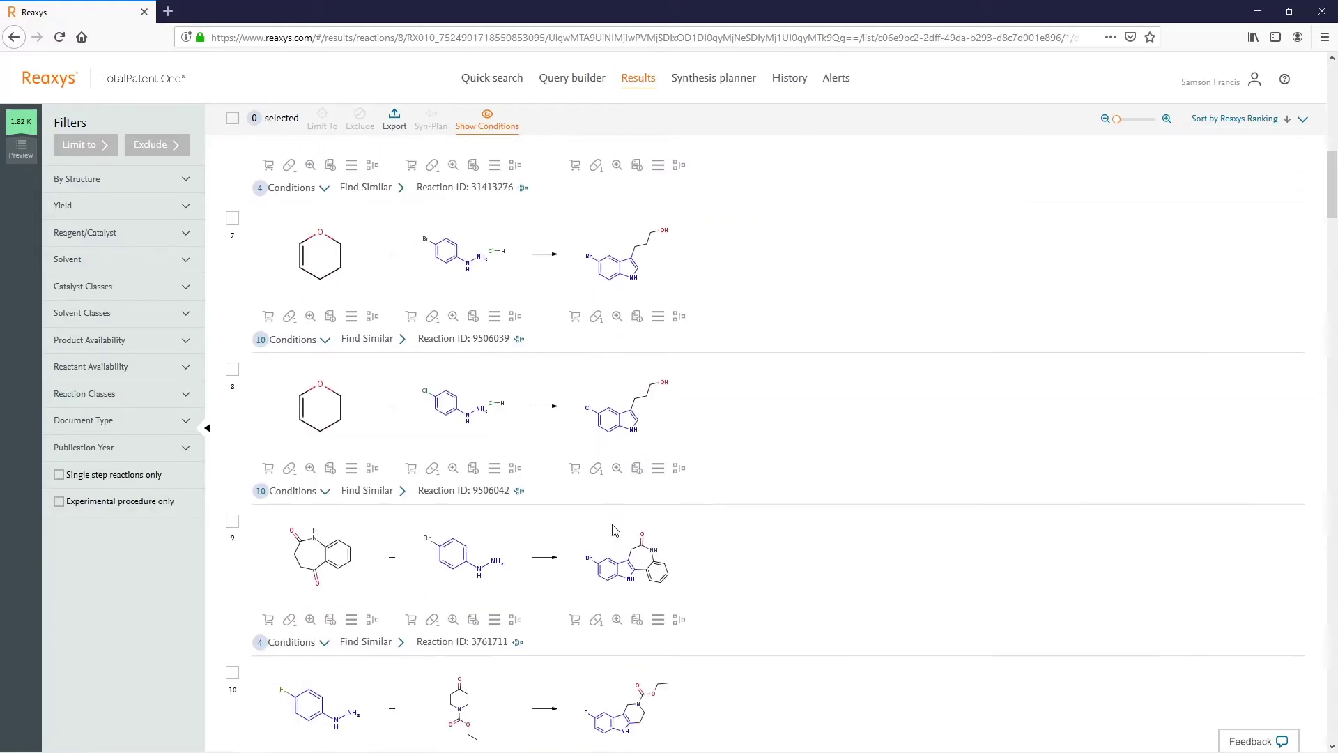
pyautogui.scroll(-9, 613, 532)
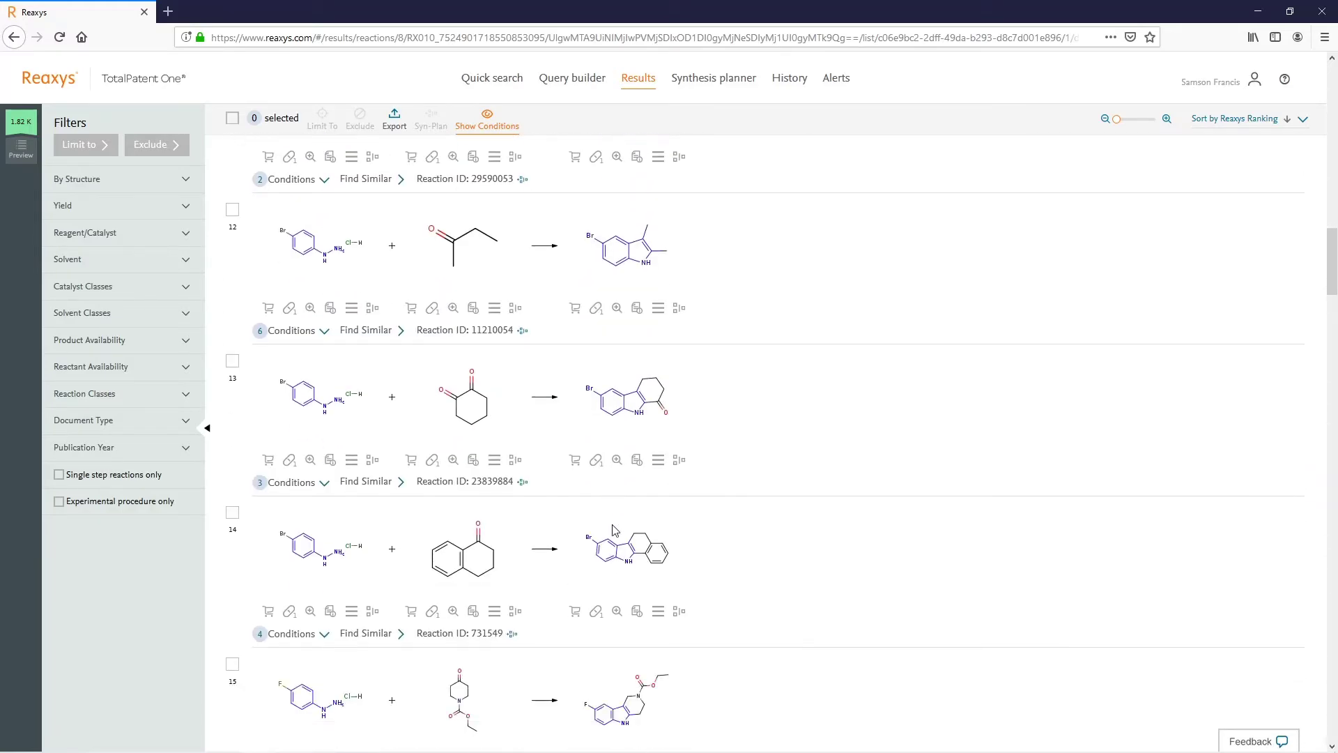
pyautogui.scroll(-4, 615, 530)
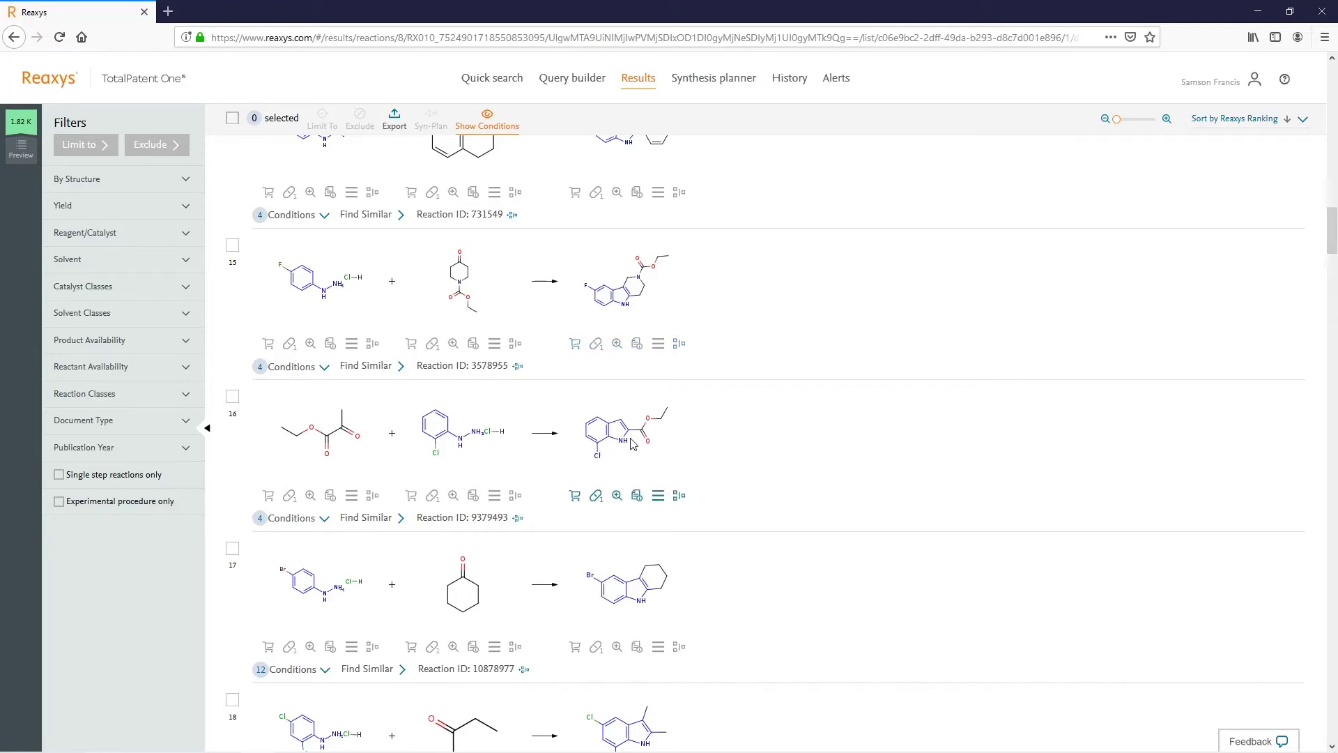
# - Reopen the reaction query from Quick search in the structure editor, zoomed to fit
pyautogui.click(479, 81)
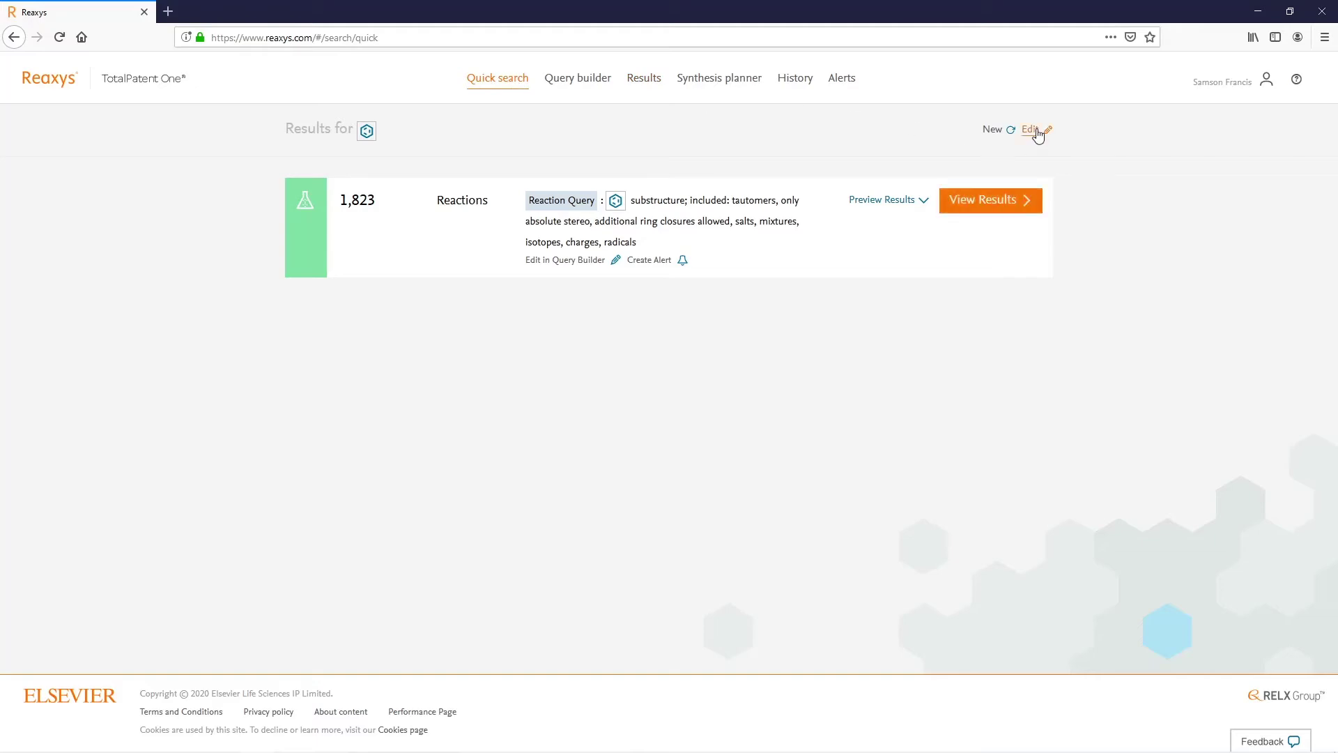
pyautogui.click(1039, 132)
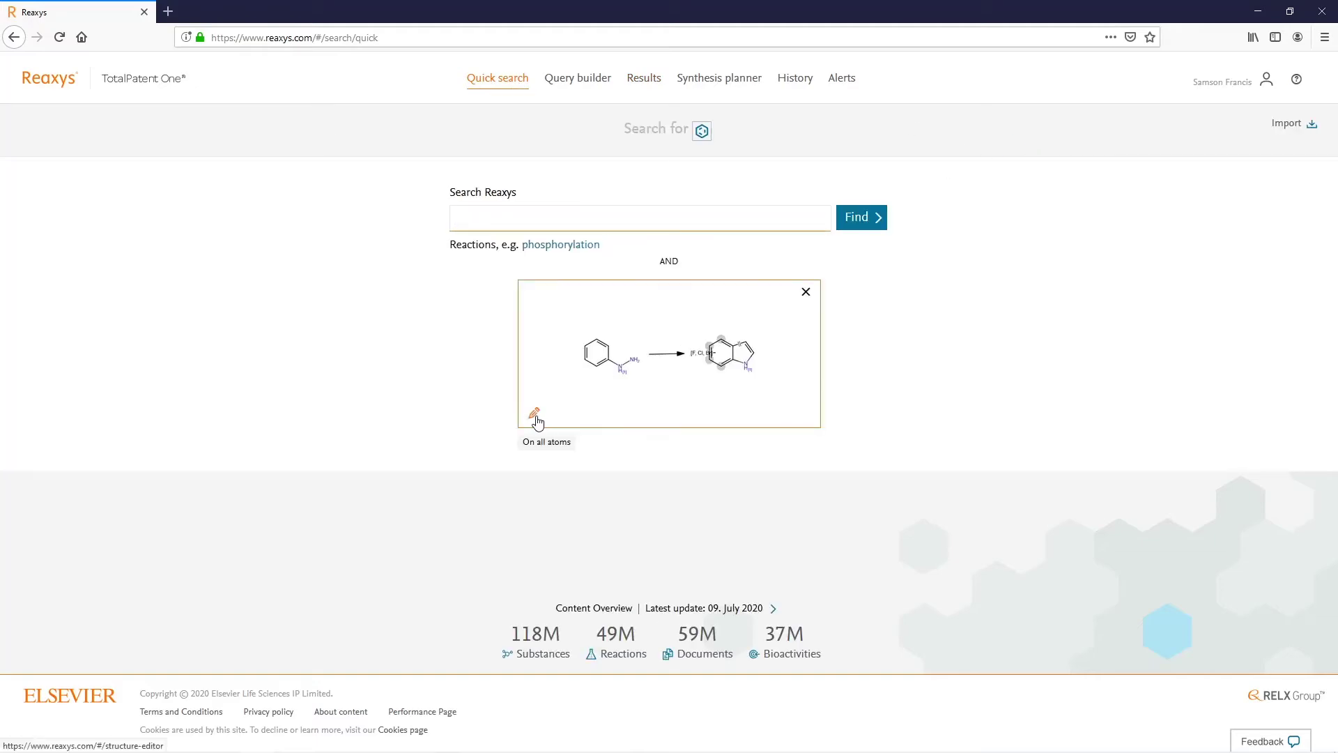
pyautogui.click(537, 418)
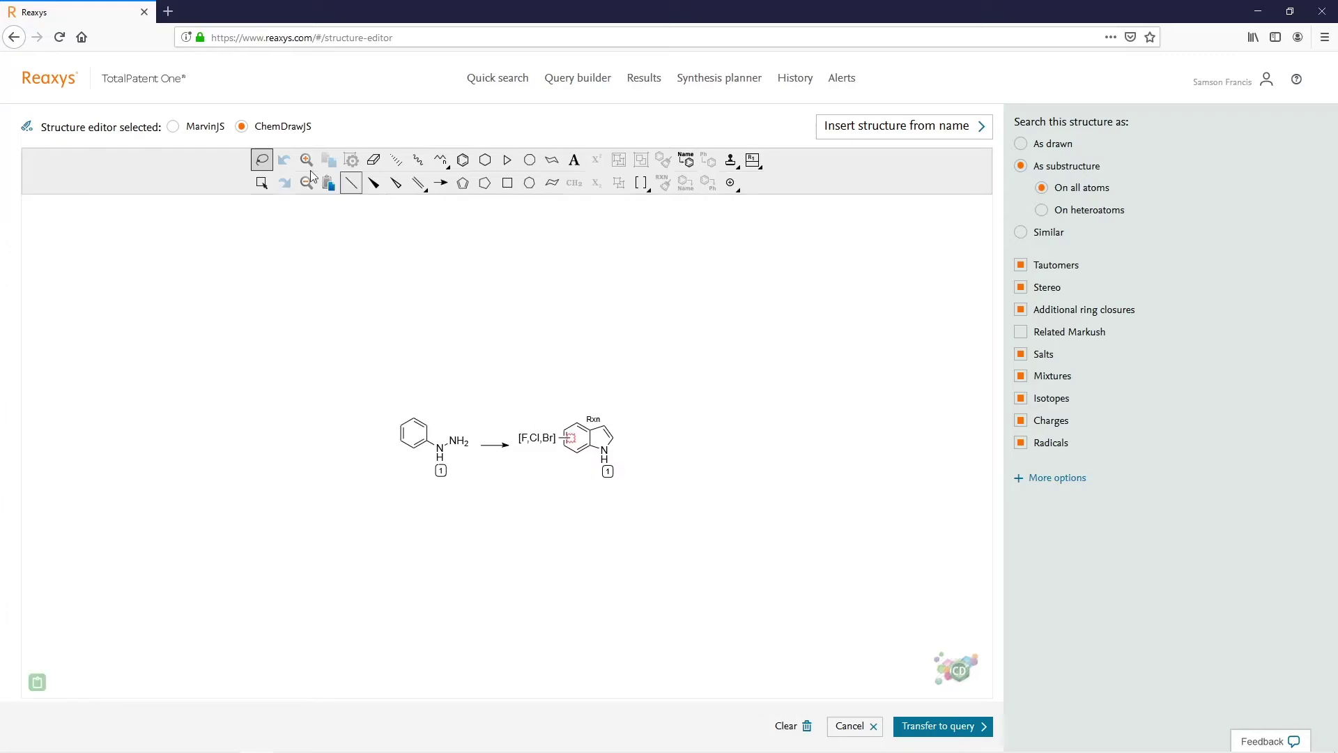
pyautogui.click(305, 162)
# - Fuse a four-membered ring onto the indole's C2=C3 bond
pyautogui.click(305, 161)
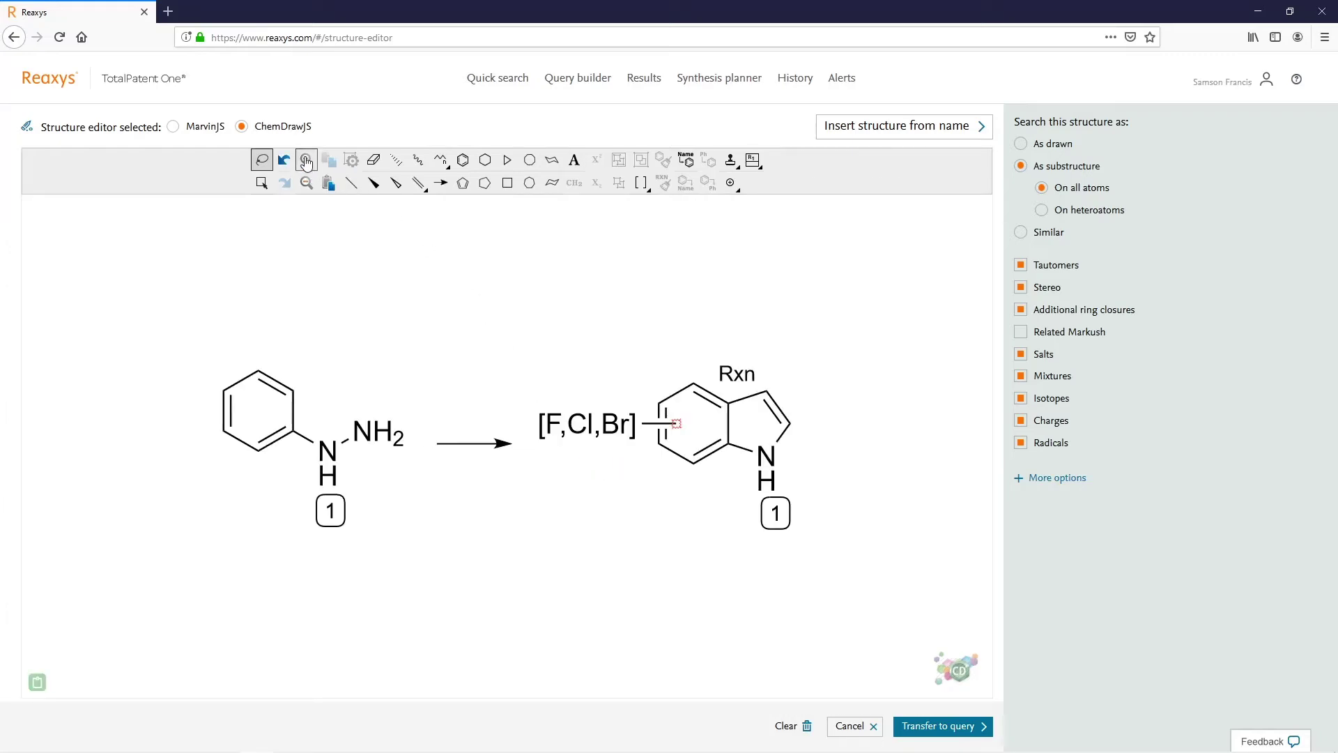
pyautogui.click(810, 420)
pyautogui.click(779, 414)
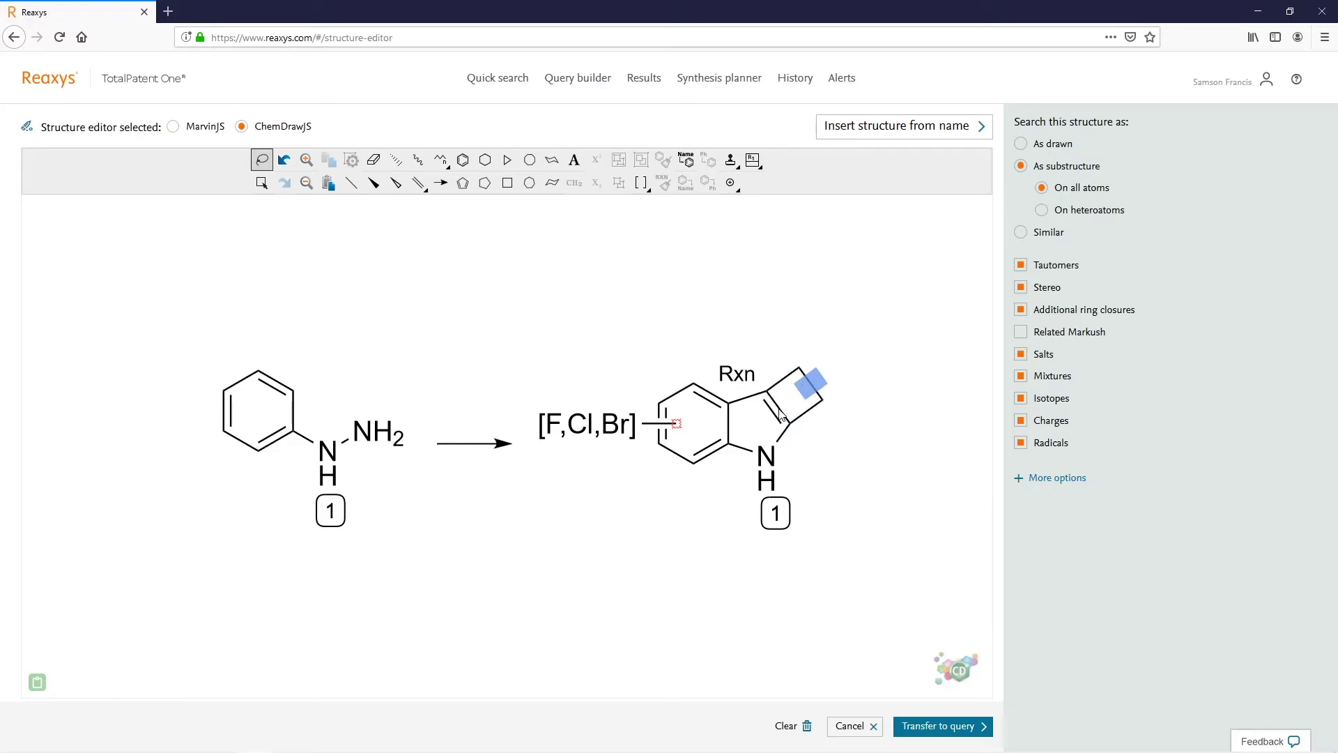
# - Label the new ring's right atom (CH2)1-4
pyautogui.click(574, 162)
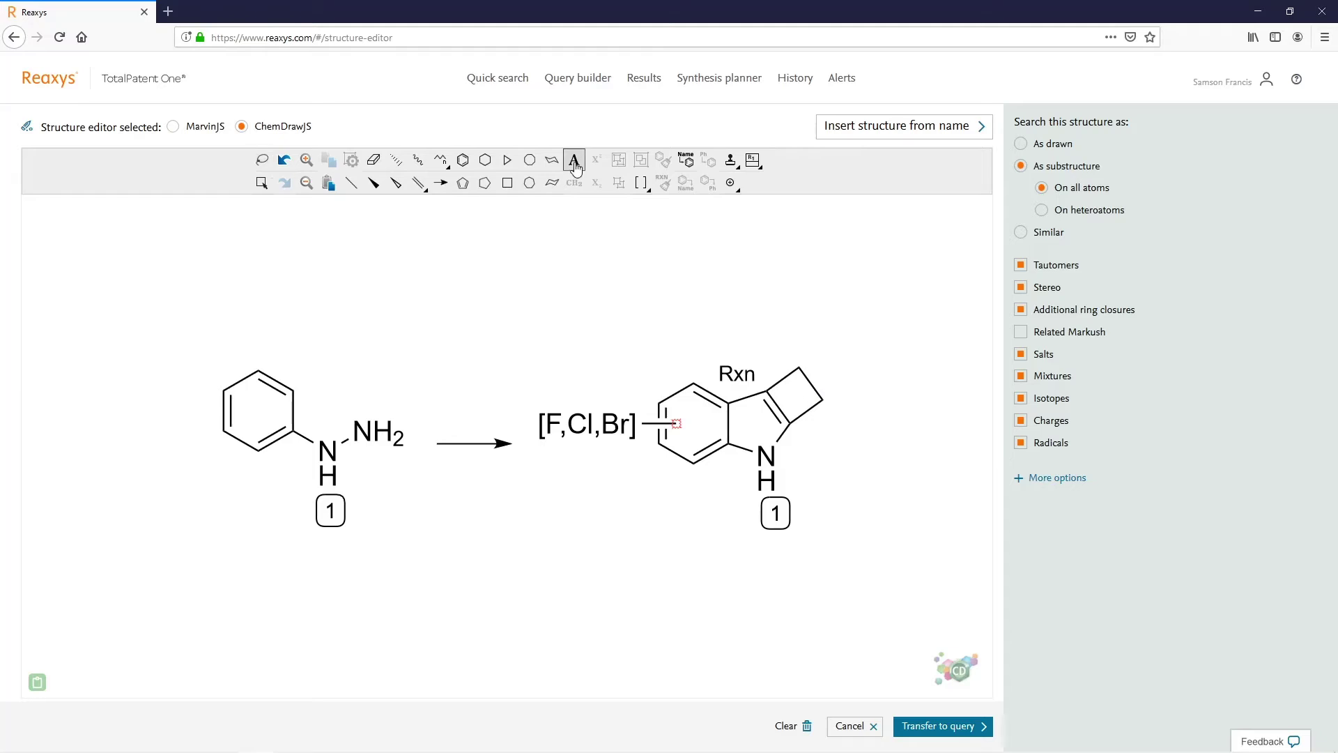
pyautogui.click(822, 400)
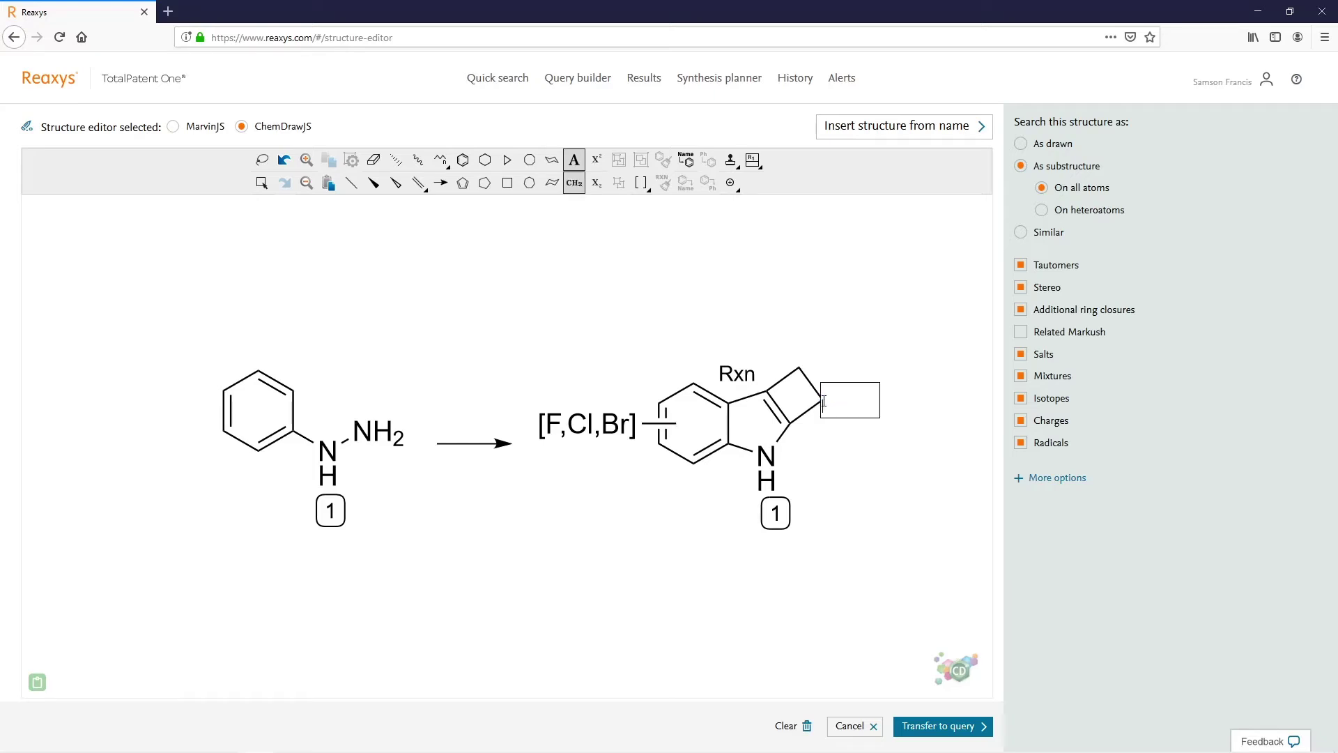
pyautogui.write('(Ch2')
pyautogui.press('BackSpace')
pyautogui.press('BackSpace')
pyautogui.write('H2)')
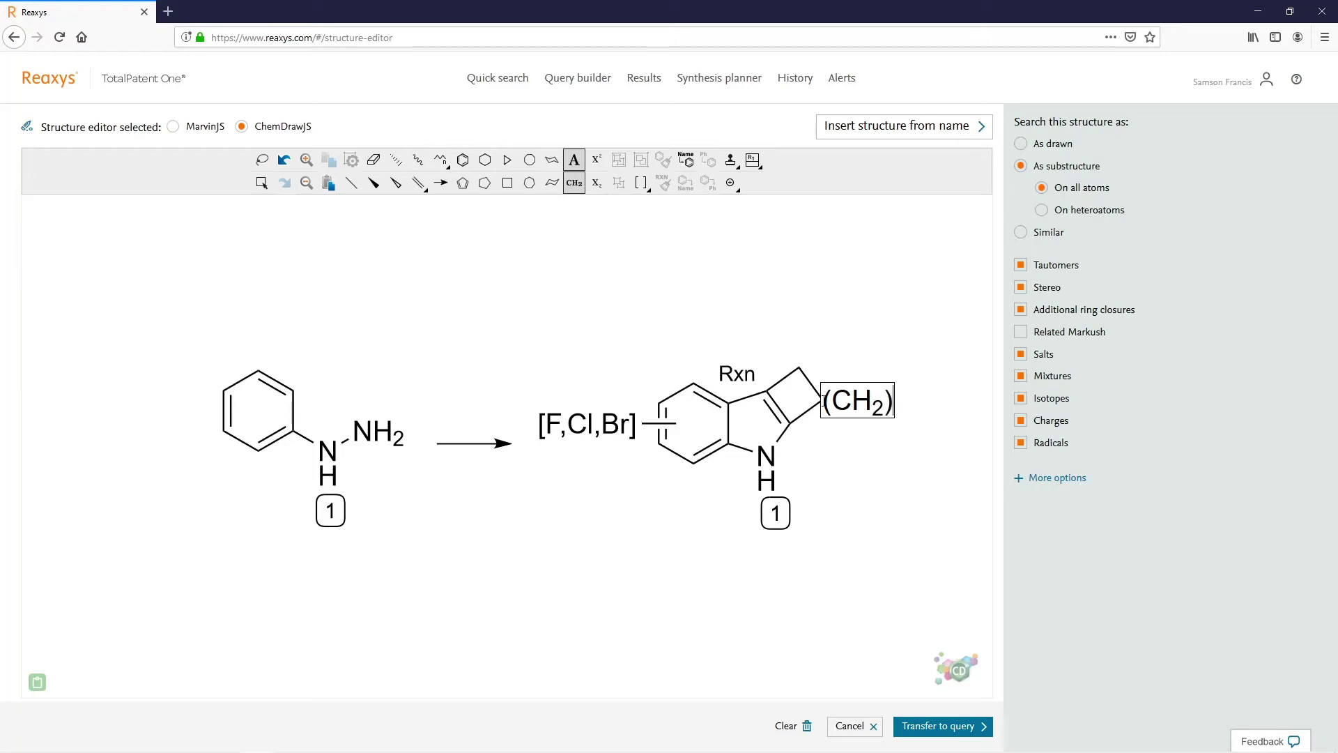
pyautogui.write('1-4')
pyautogui.press('Return')
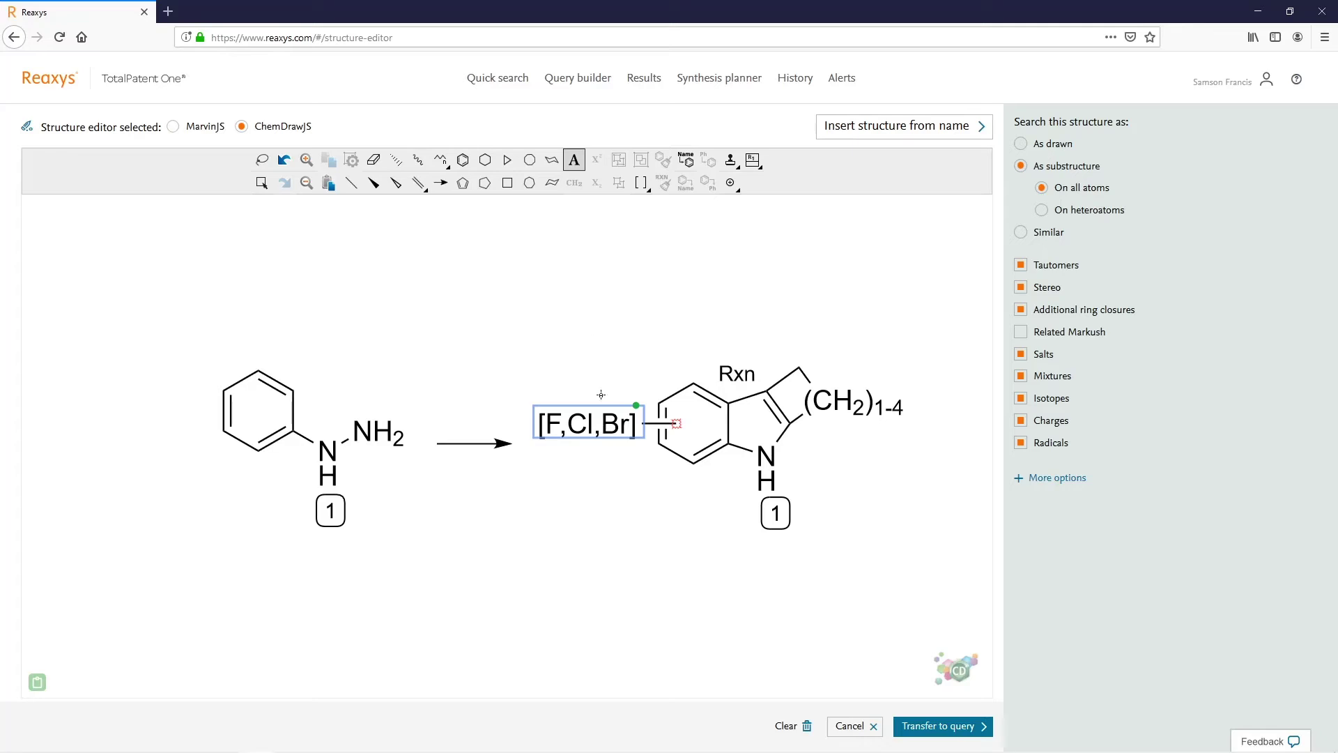
# - Erase the [F,Cl,Br] label and label the substituent bond's free end R1
pyautogui.click(378, 161)
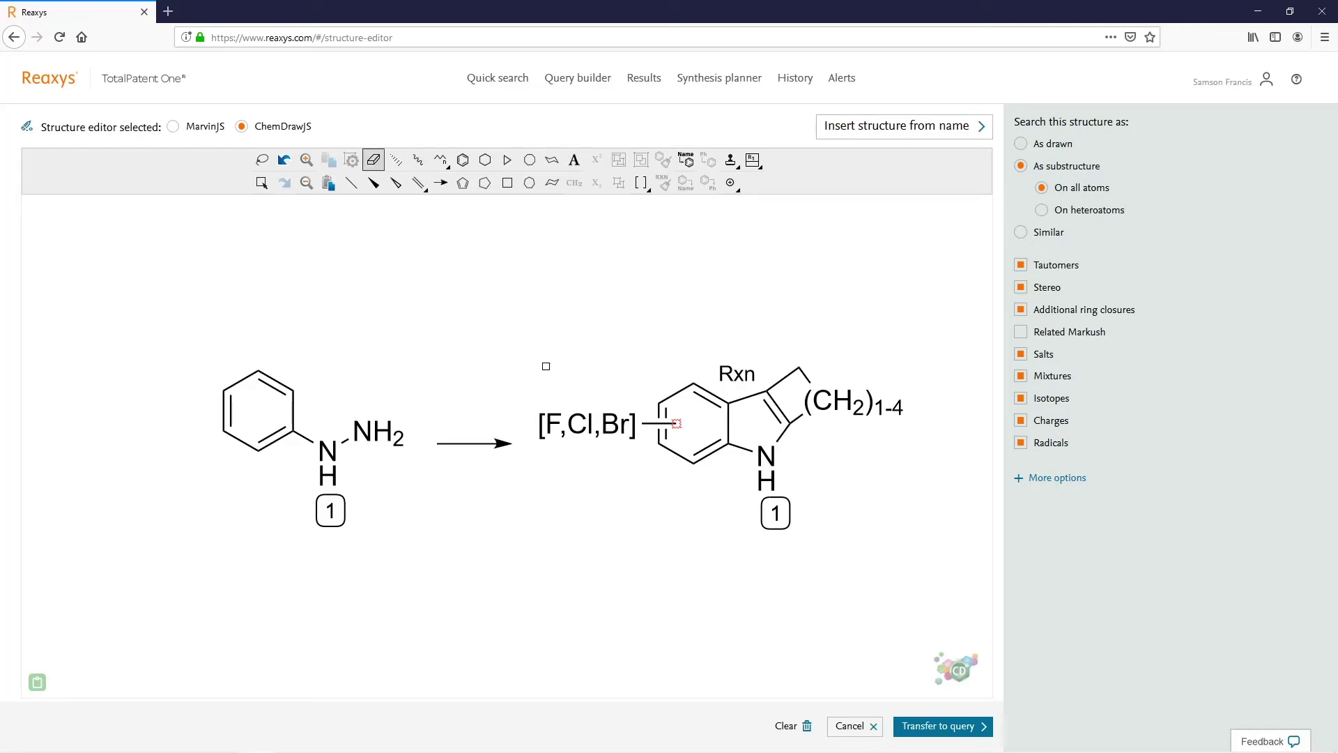
pyautogui.click(589, 423)
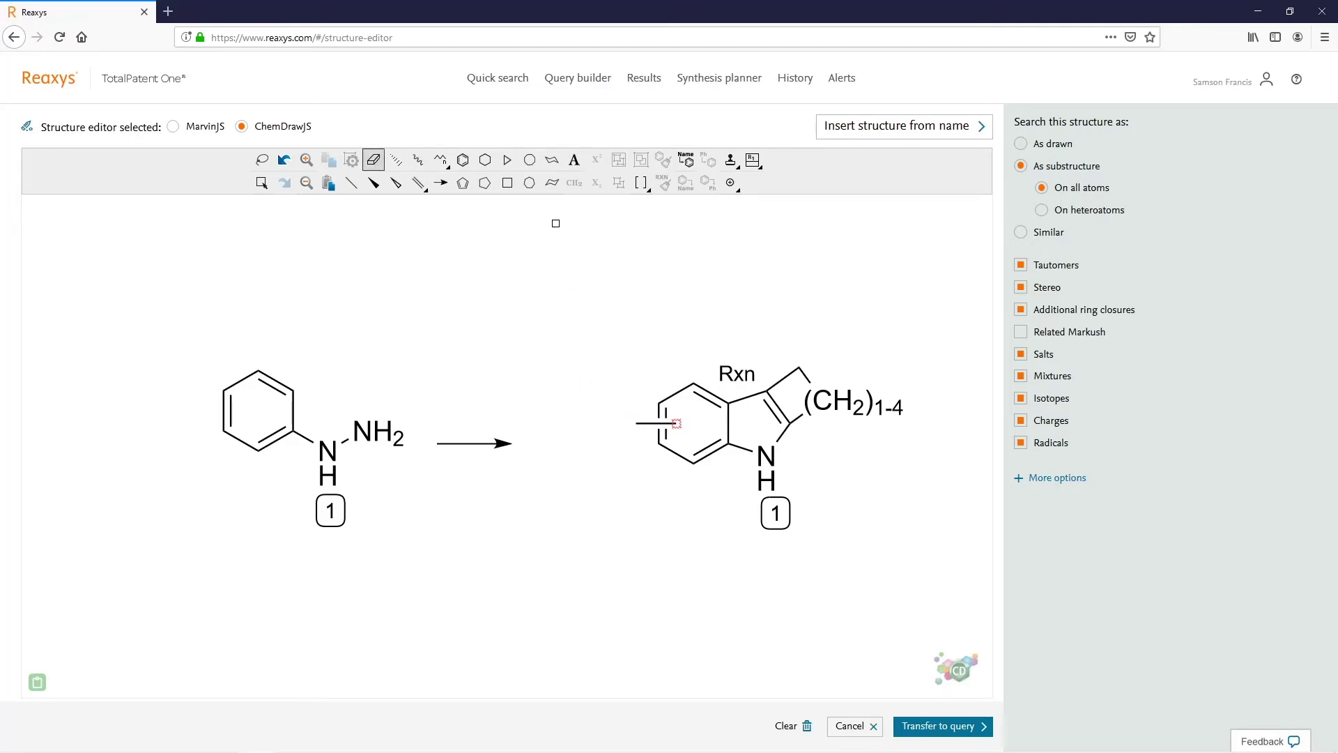
pyautogui.click(575, 160)
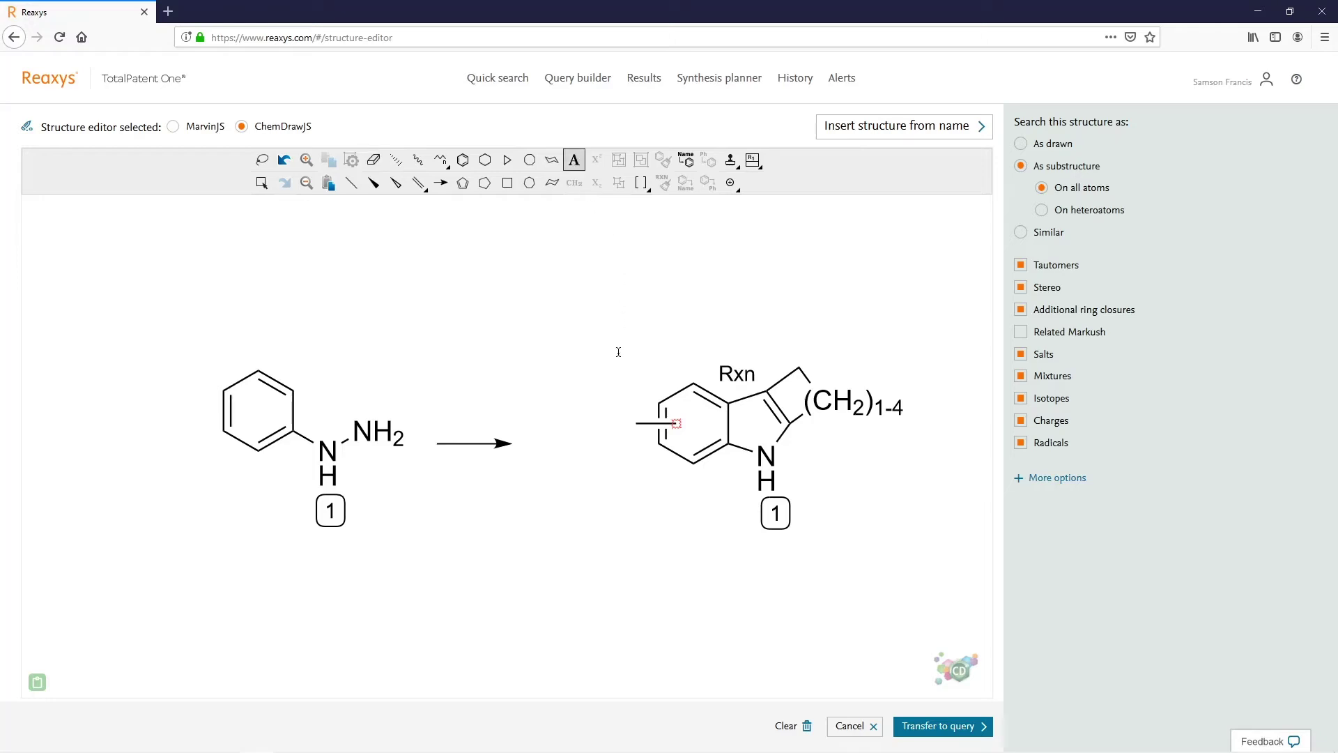
pyautogui.click(635, 423)
pyautogui.write('R1')
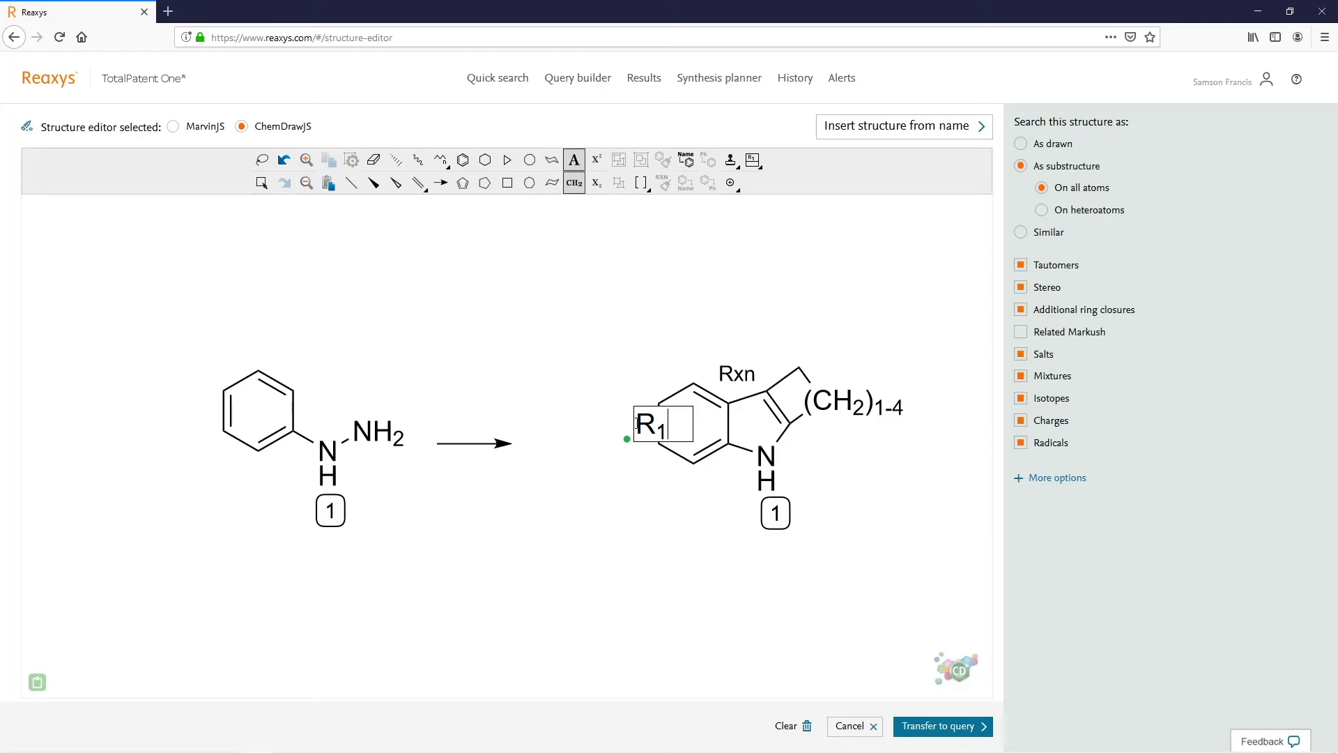
pyautogui.press('Escape')
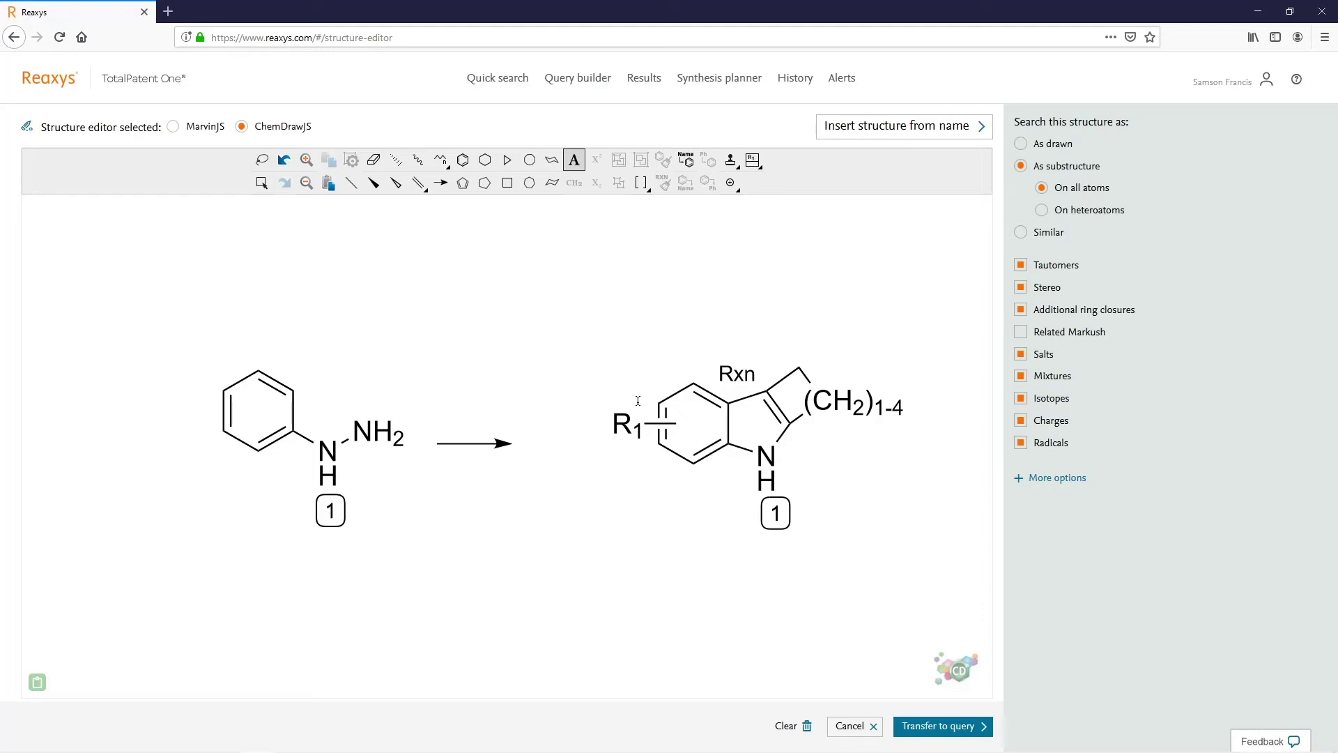
# - Draw four loose single bonds below the product and give three of their ends F, Br and Cl
pyautogui.click(351, 183)
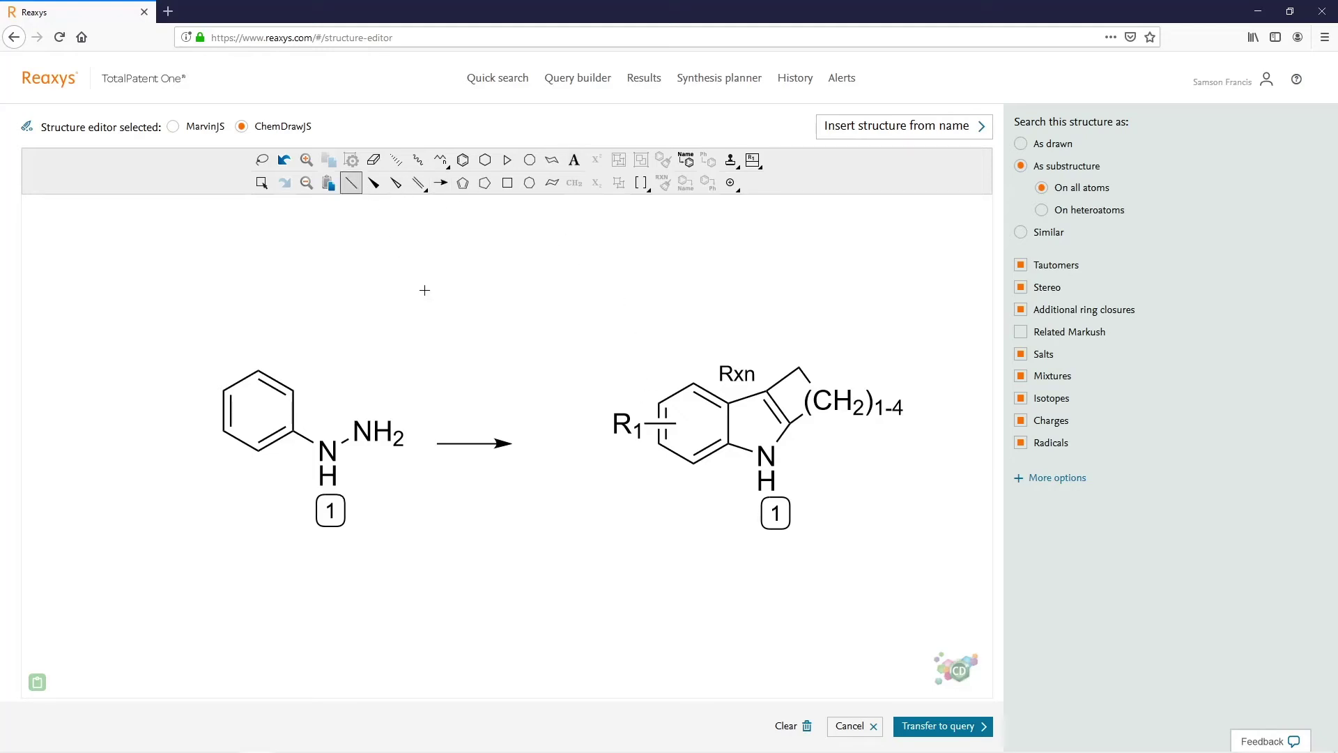
pyautogui.click(558, 598)
pyautogui.click(578, 621)
pyautogui.click(665, 572)
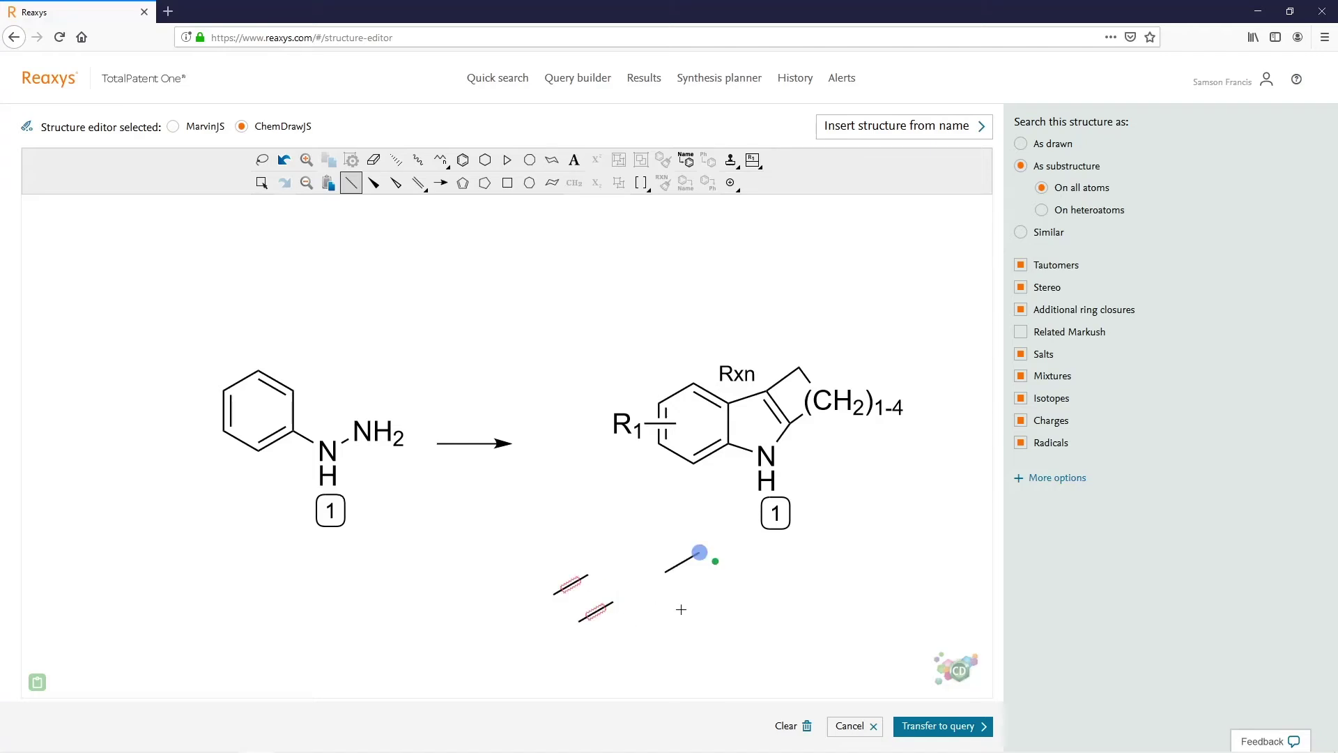
pyautogui.click(687, 610)
pyautogui.press('f')
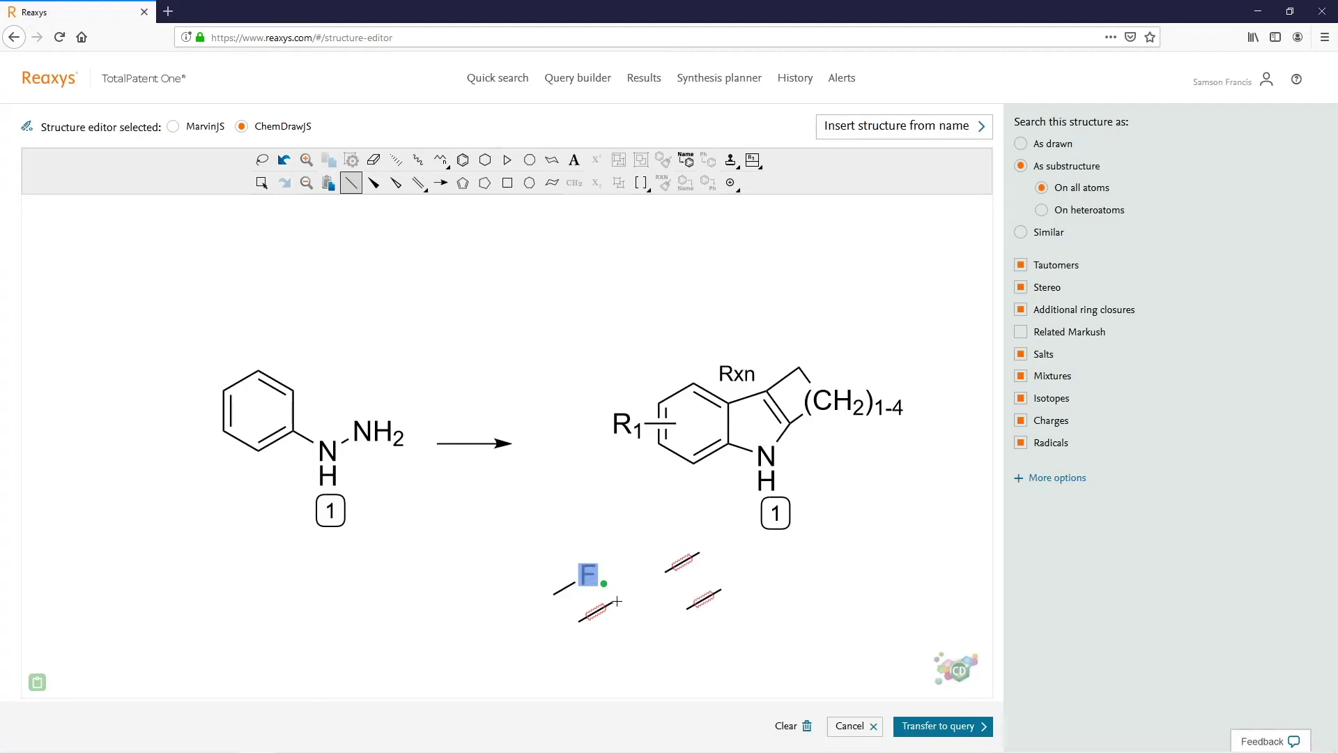
pyautogui.press('b')
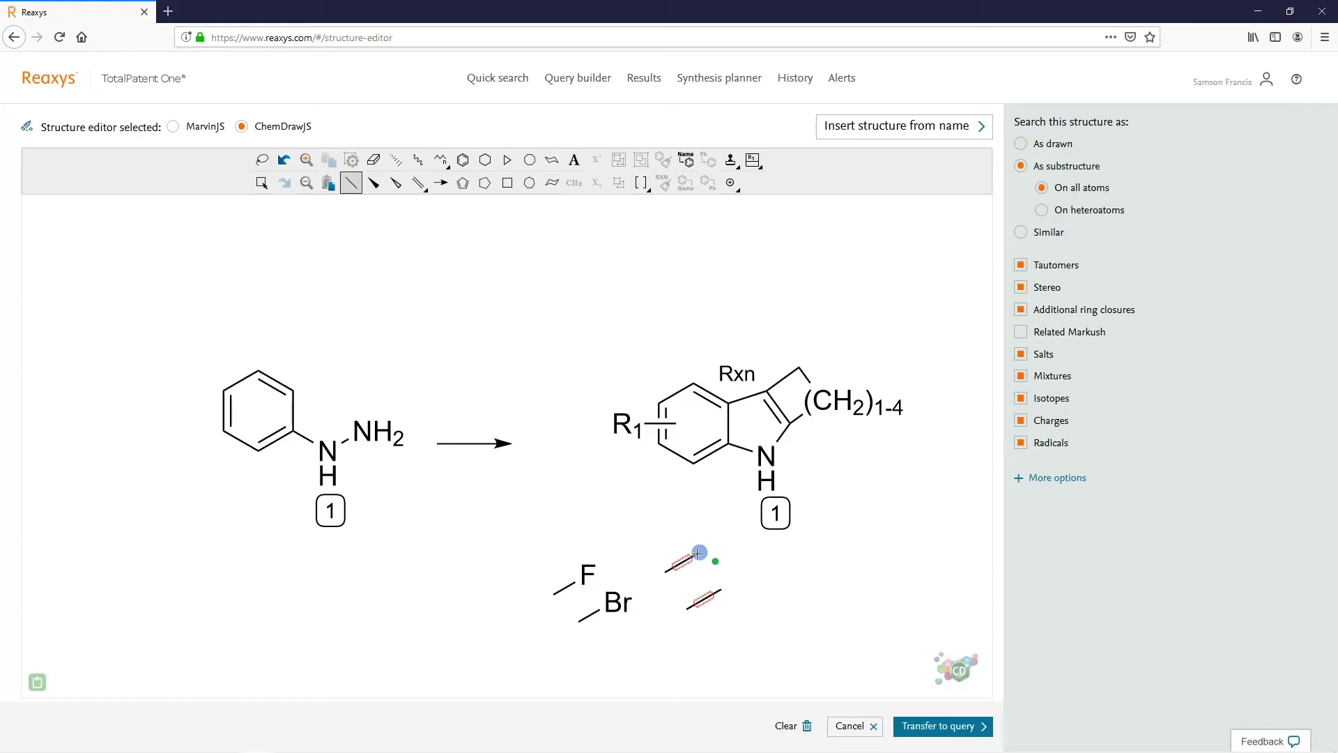
pyautogui.press('l')
# - Set the fourth bond's end atom to the generic label 'HAR - Hetero aryl' in Atom Properties
pyautogui.click(261, 183)
pyautogui.click(770, 623)
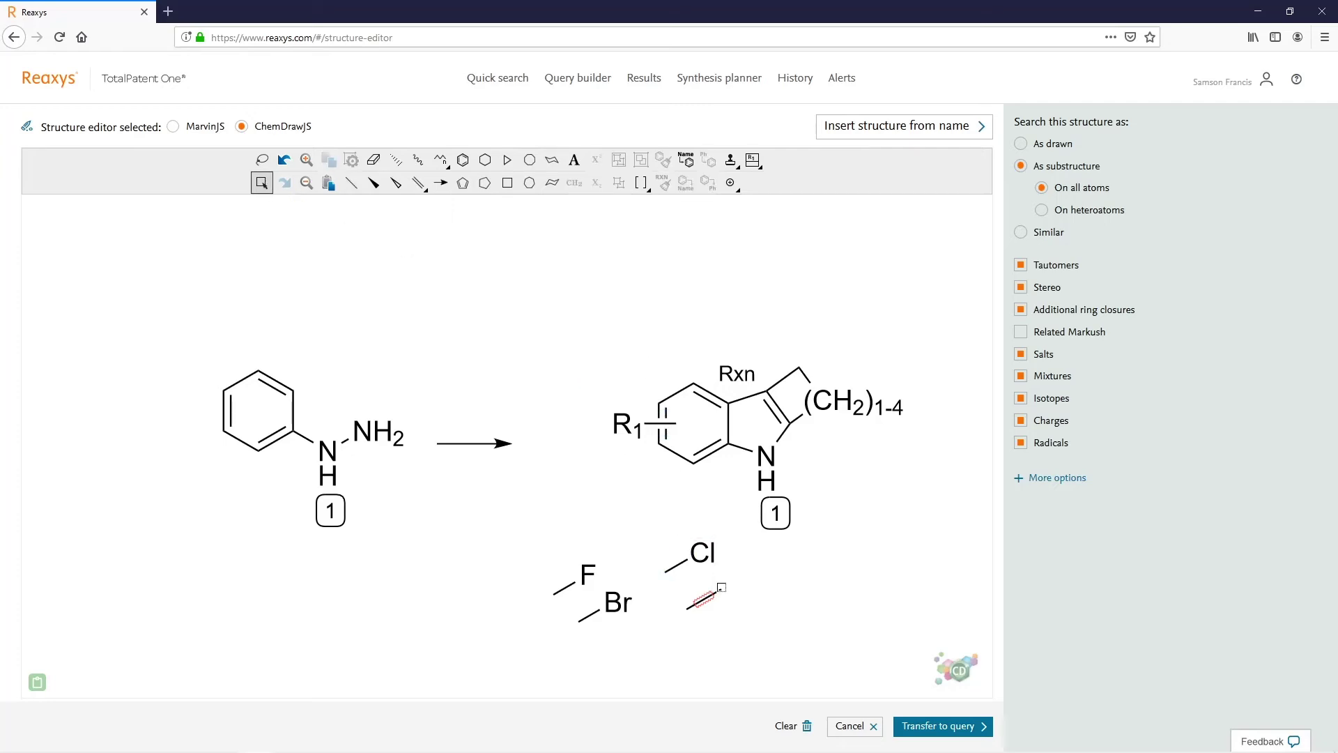
pyautogui.click(658, 421)
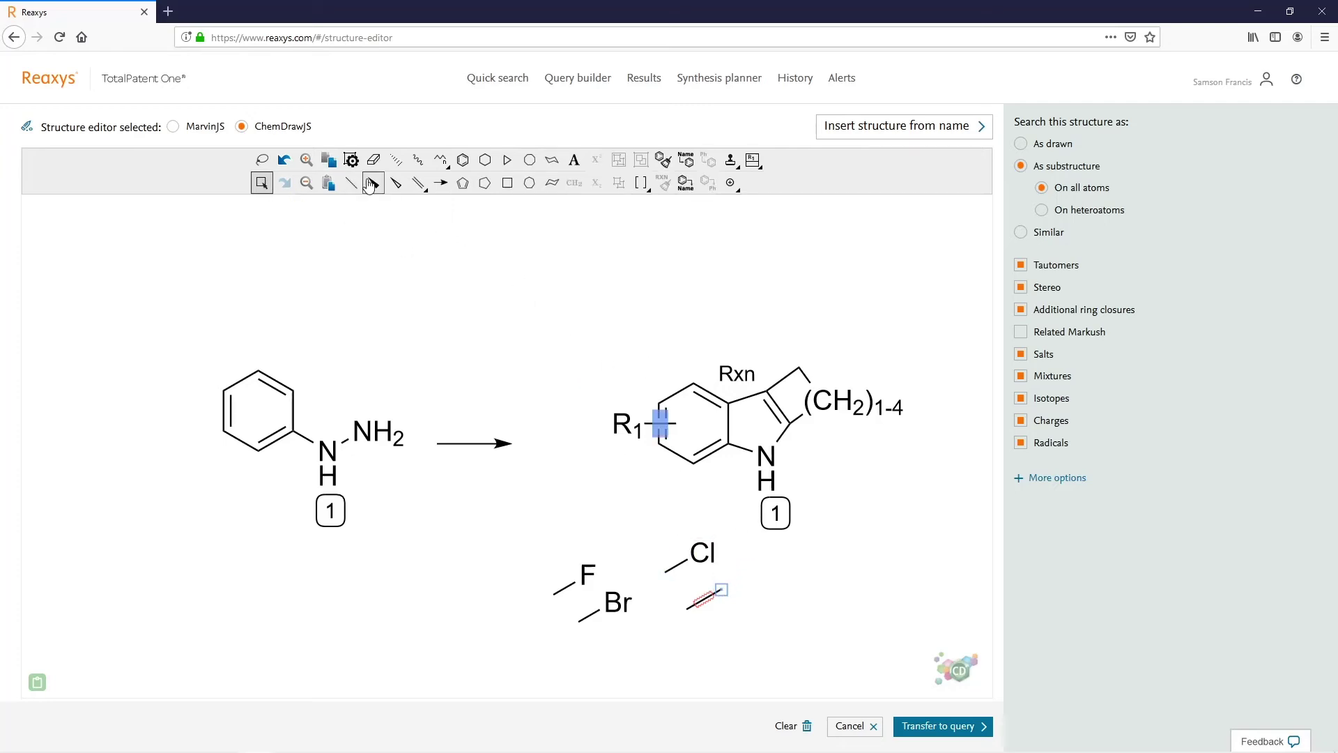
pyautogui.click(352, 161)
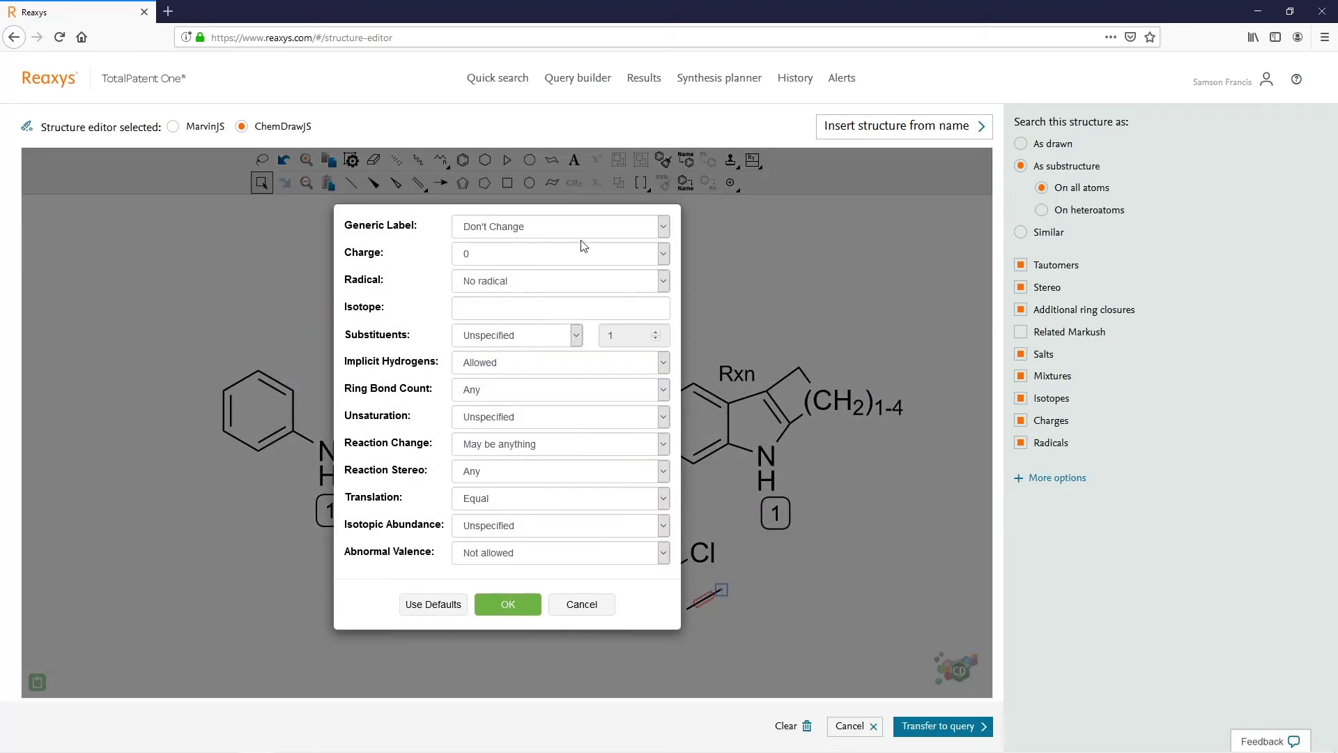
pyautogui.click(664, 227)
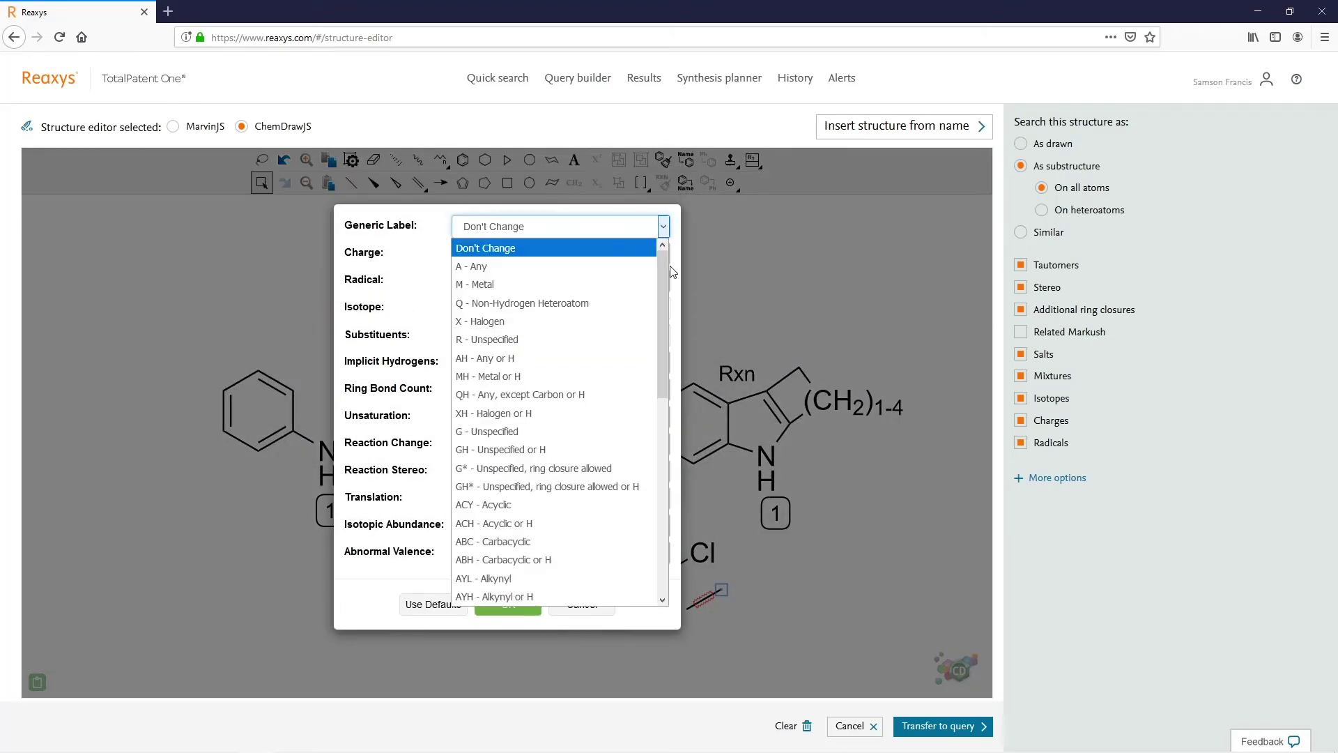
pyautogui.moveTo(666, 274); pyautogui.dragTo(672, 409)
pyautogui.scroll(-1, 678, 471)
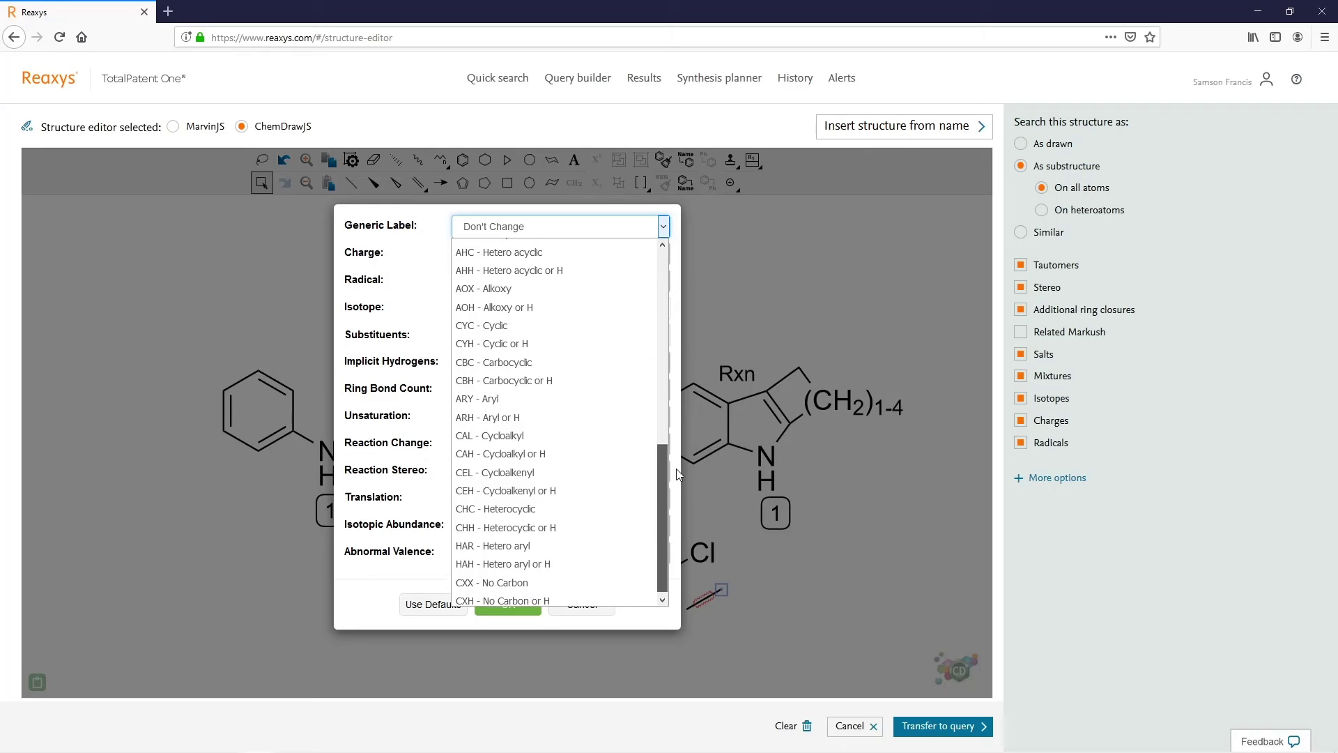
pyautogui.click(528, 543)
pyautogui.click(505, 528)
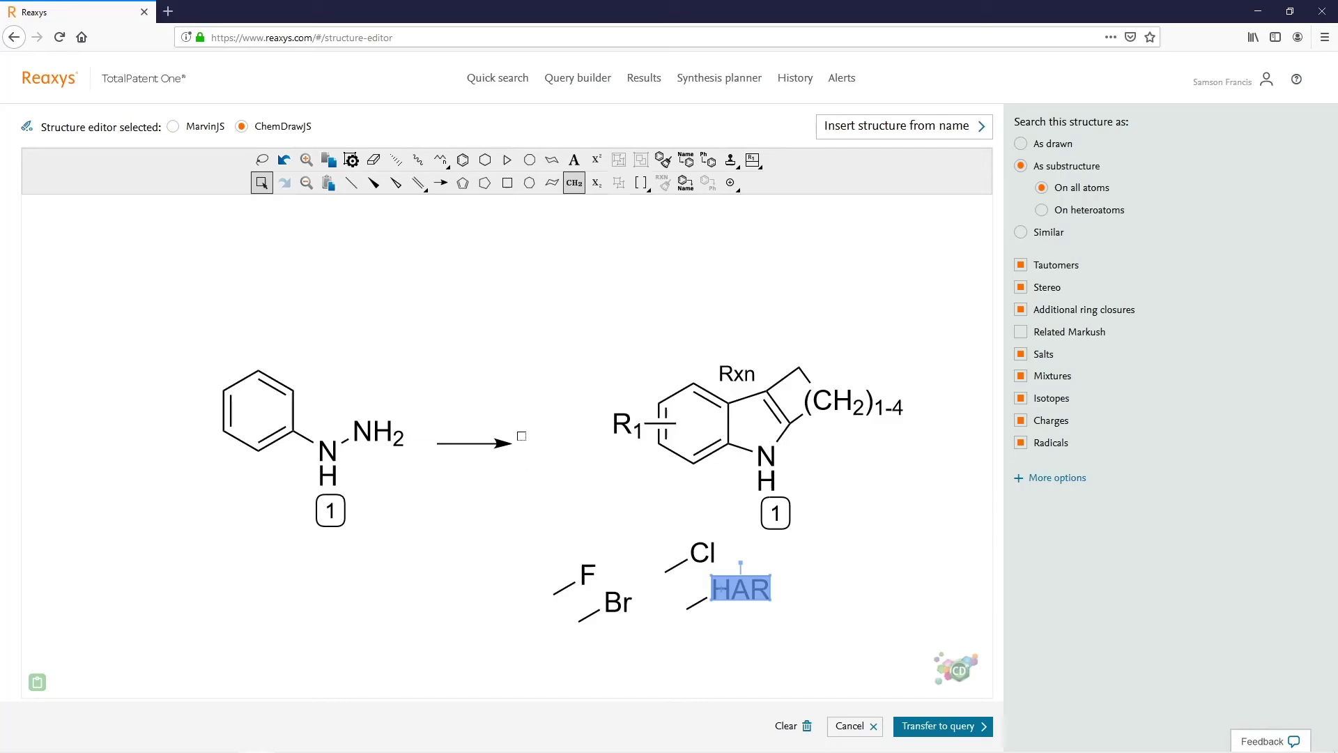
pyautogui.click(351, 182)
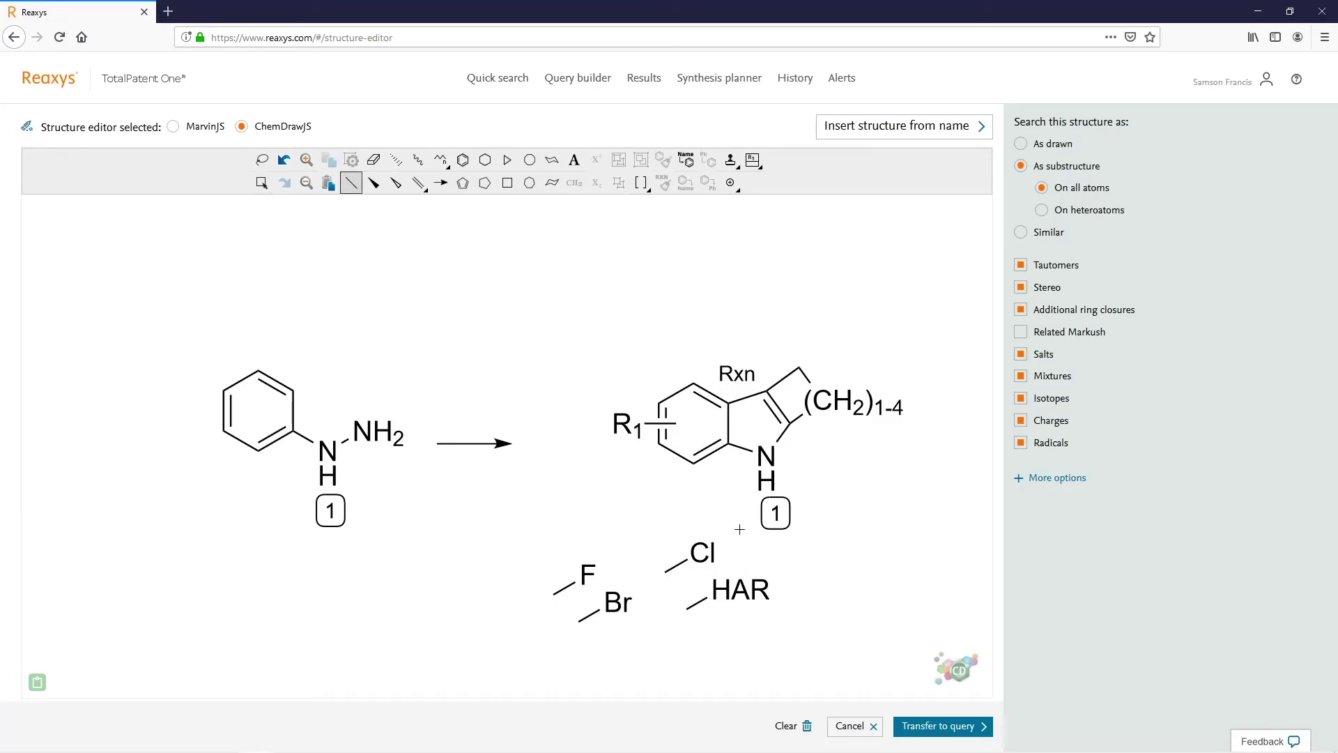
# - Draw a carbonyl fragment beside HAR and label its far end as the atom list [N,O]
pyautogui.click(820, 594)
pyautogui.press('o')
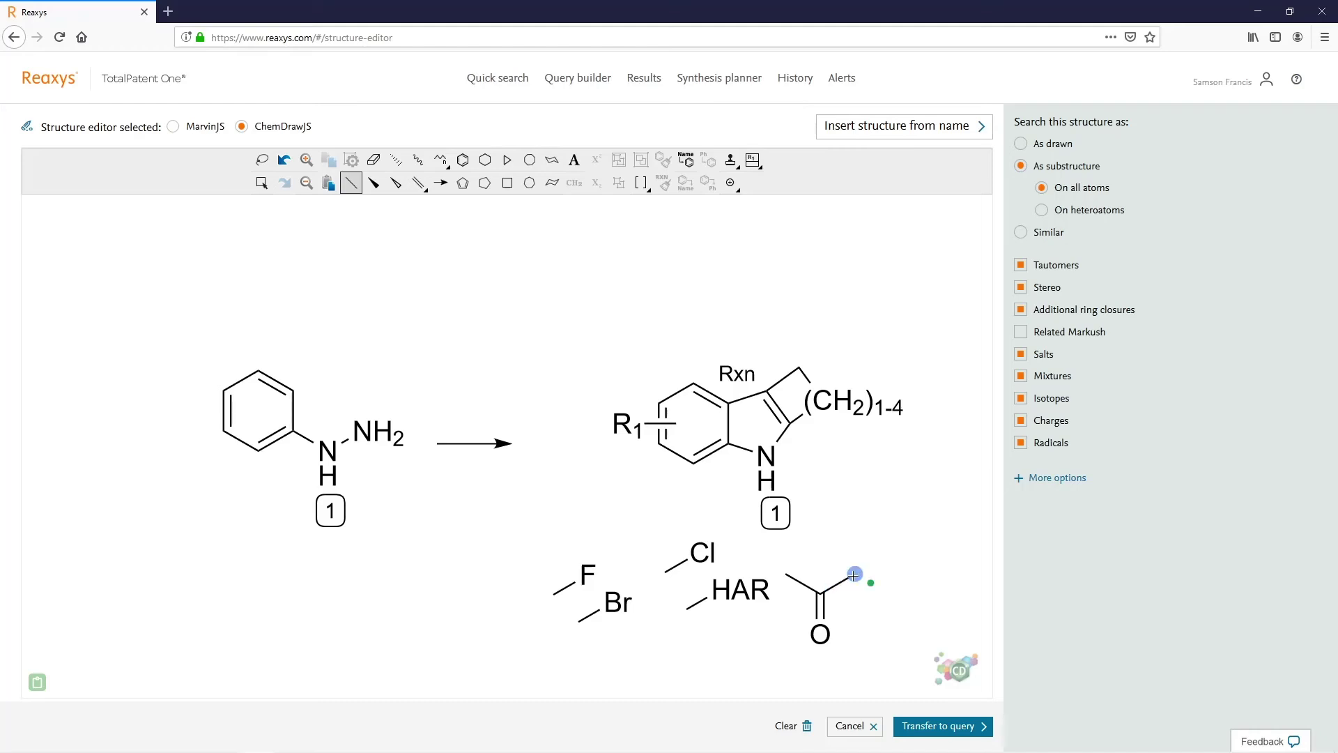
pyautogui.click(575, 160)
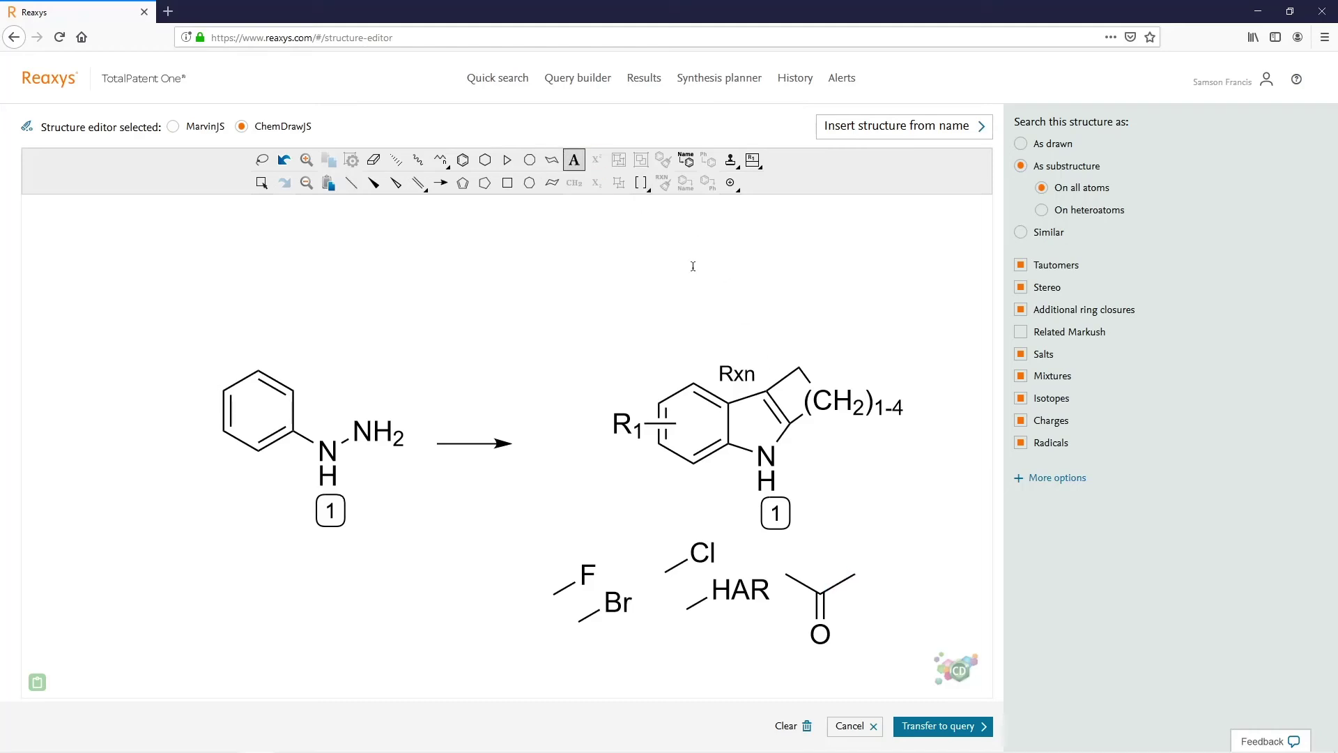
pyautogui.click(856, 574)
pyautogui.write('[')
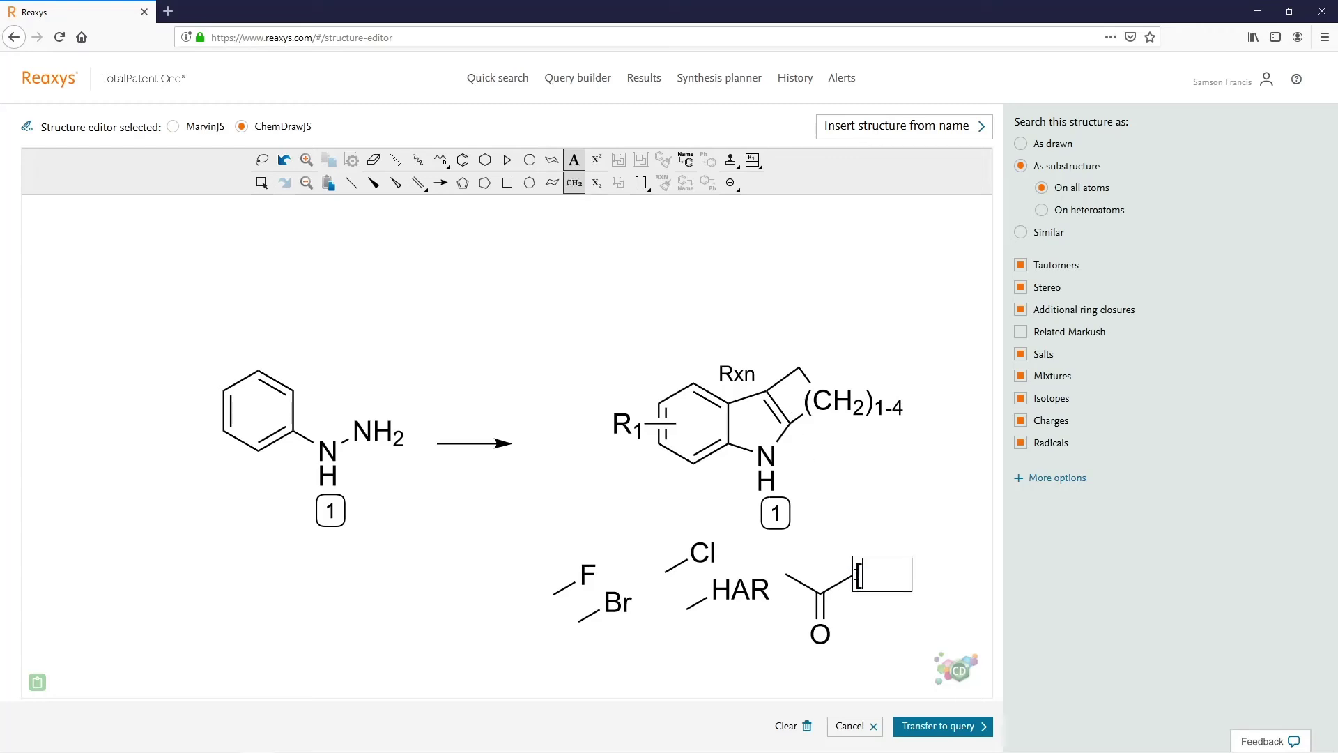
pyautogui.write('N,O]')
pyautogui.press('Escape')
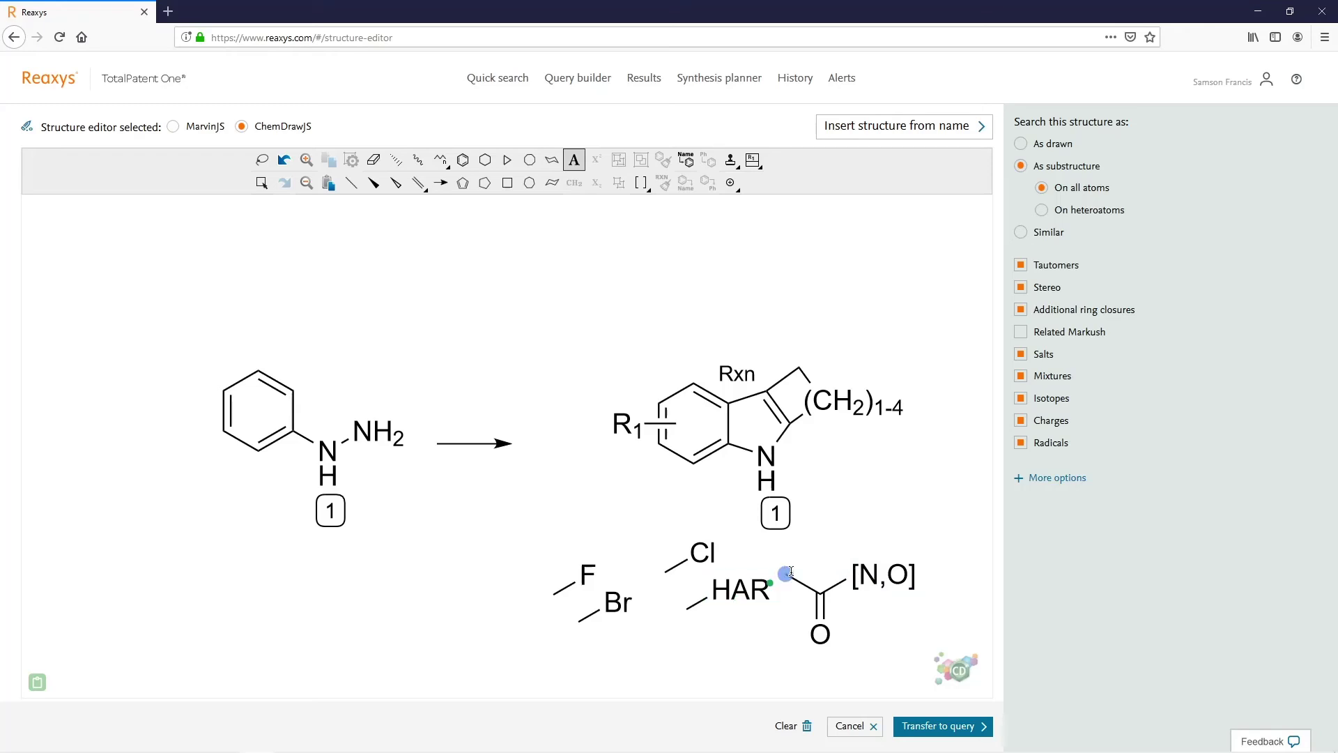
# - Mark attachment point 1 on the F, Br, Cl, HAR and acyl fragments
pyautogui.click(737, 188)
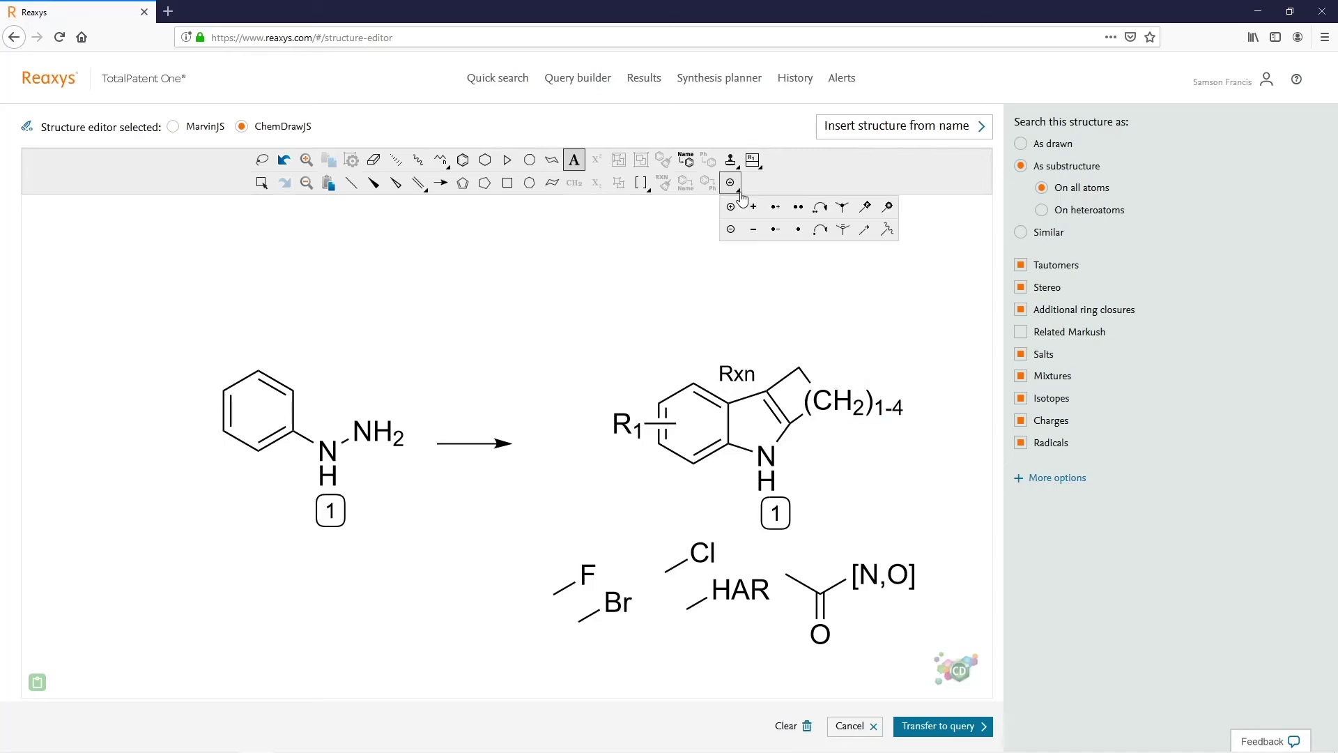
pyautogui.click(867, 207)
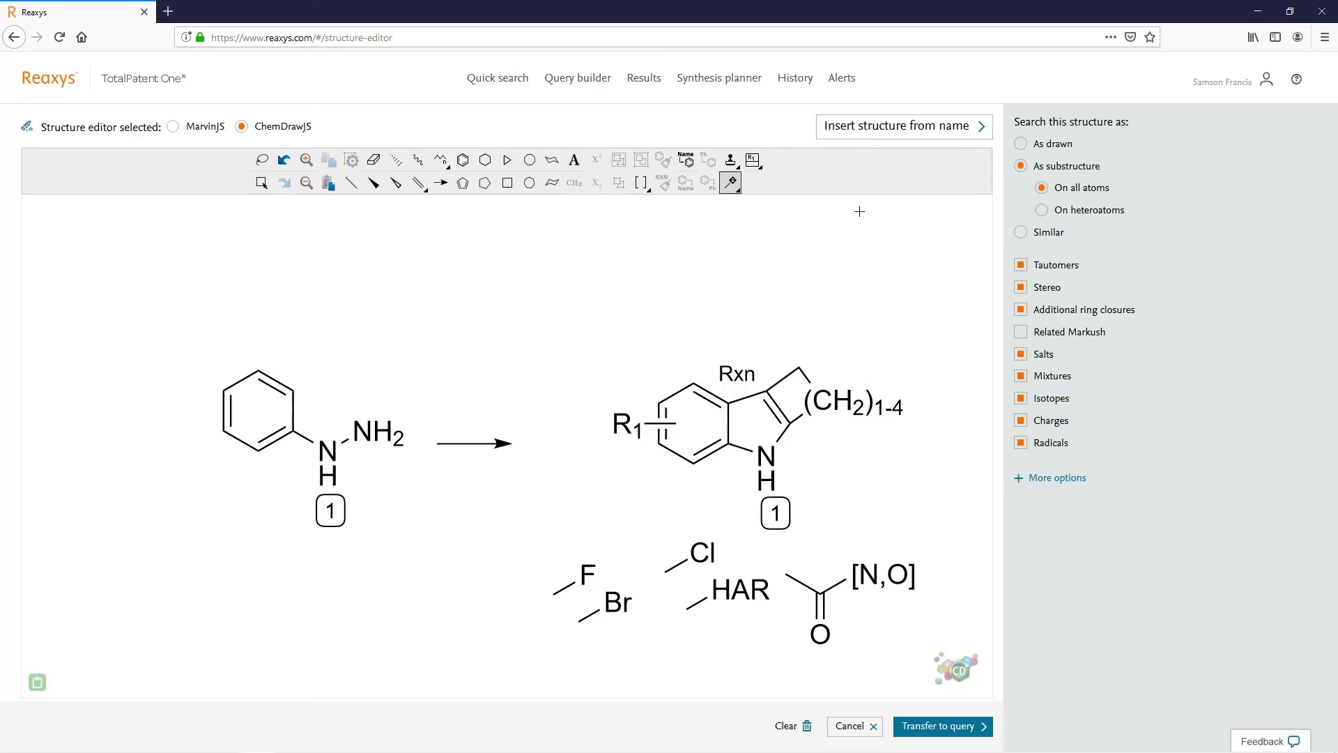
pyautogui.click(554, 594)
pyautogui.click(649, 585)
pyautogui.click(678, 586)
pyautogui.click(686, 605)
pyautogui.click(786, 573)
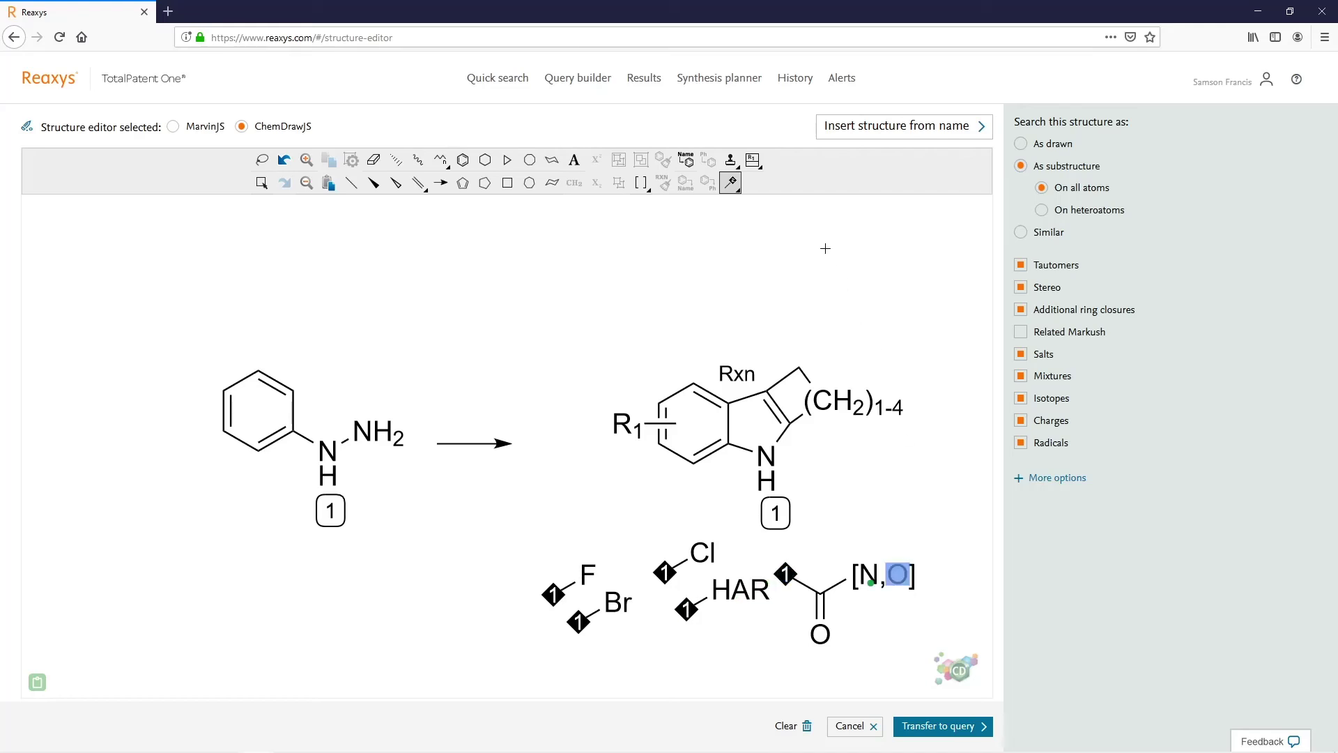
# - Enclose all five fragments in one alternative group box
pyautogui.click(752, 161)
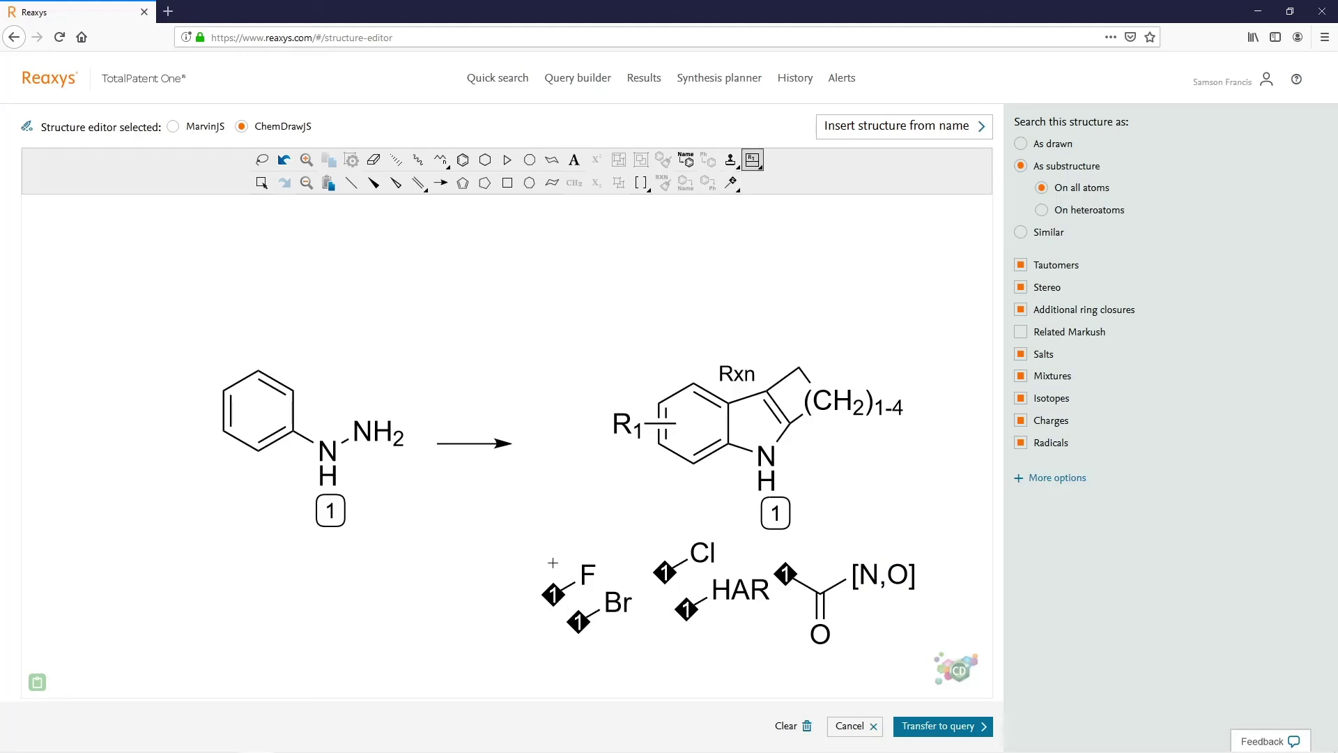
pyautogui.moveTo(515, 530); pyautogui.dragTo(929, 682)
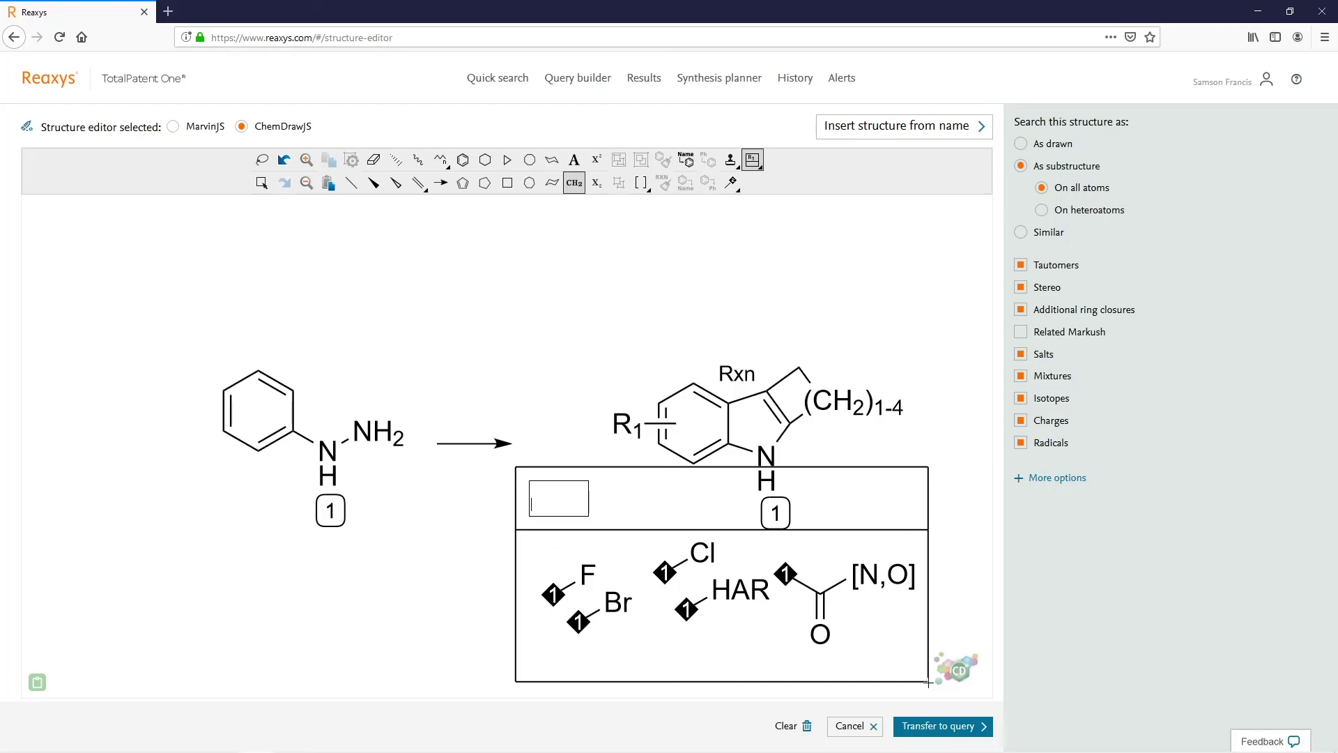